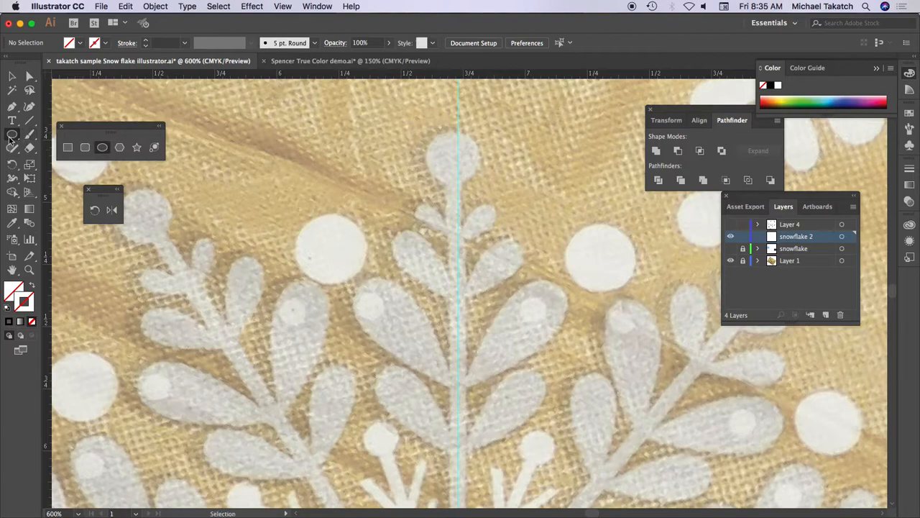
Set a black outline with no fill and draw a circle about 0.22 in wide, centred on the vertical guide over the branch's top dot.
{"action": "left_click", "coordinate": [8, 308]}
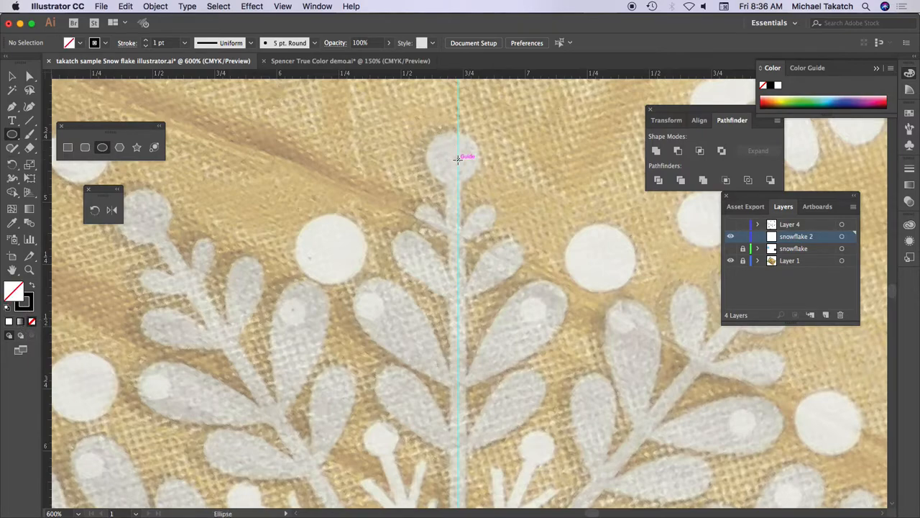
{"action": "left_click_drag", "start_coordinate": [457, 158], "coordinate": [480, 186]}
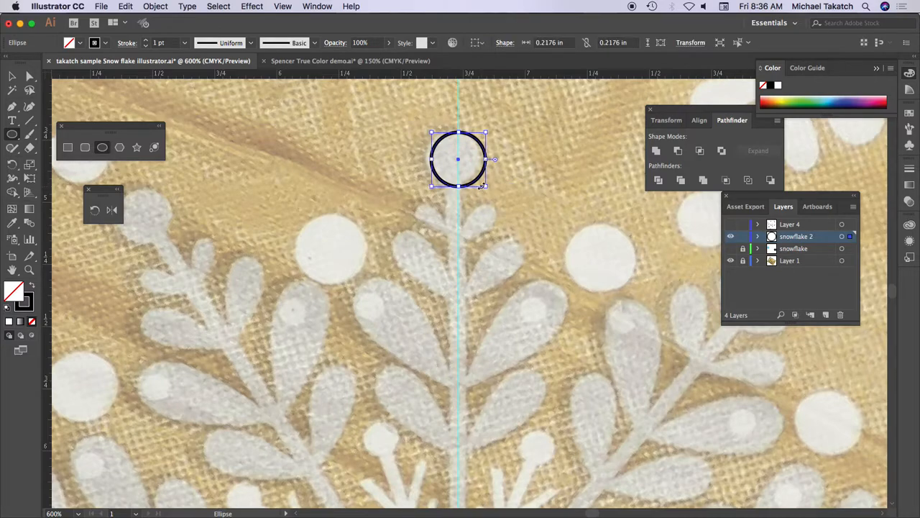
Draw a narrow stem rectangle about 0.04 in wide and 1.56 in tall along the guide, from the circle down to the snowflake's centre ring.
{"action": "scroll", "coordinate": [506, 191], "scroll_direction": "down", "scroll_amount": 2}
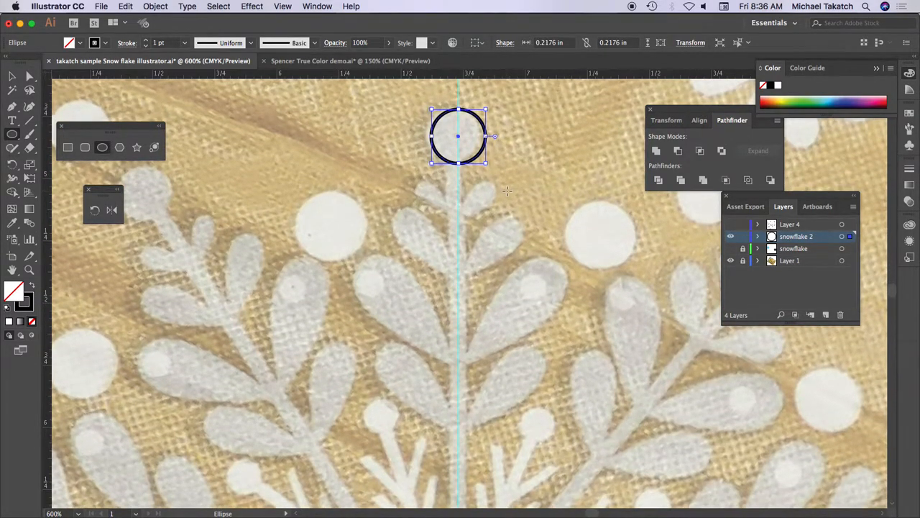
{"action": "scroll", "coordinate": [508, 188], "scroll_direction": "down", "scroll_amount": 1}
{"action": "key", "text": "super+minus"}
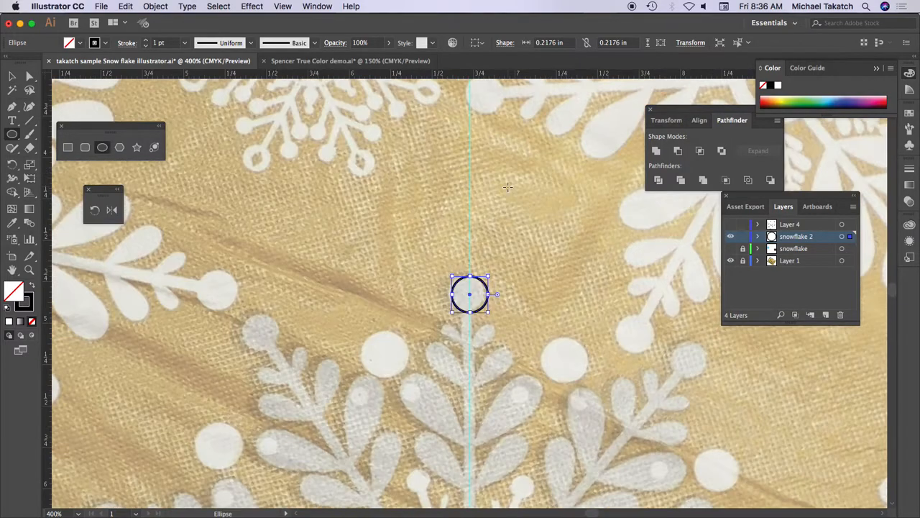
{"action": "left_click_drag", "start_coordinate": [494, 314], "coordinate": [486, 160]}
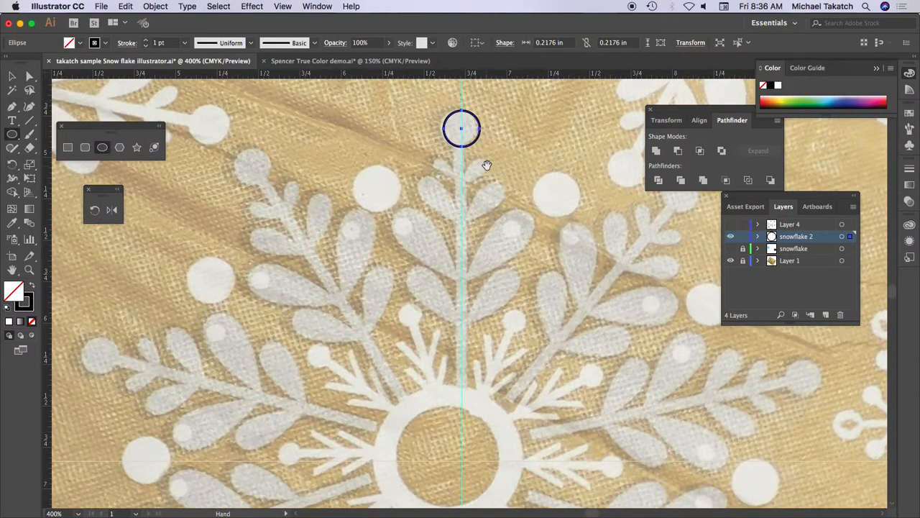
{"action": "left_click", "coordinate": [68, 146]}
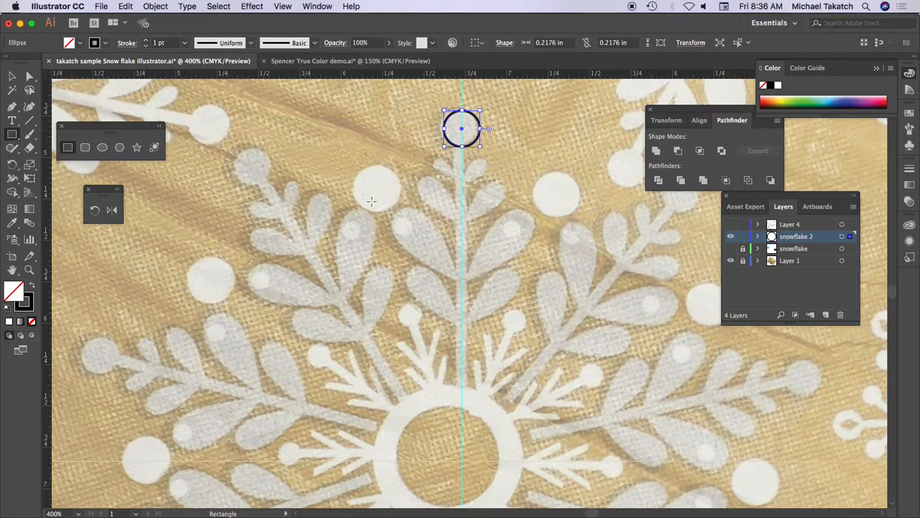
{"action": "left_click", "coordinate": [429, 157]}
{"action": "left_click_drag", "start_coordinate": [458, 144], "coordinate": [463, 399]}
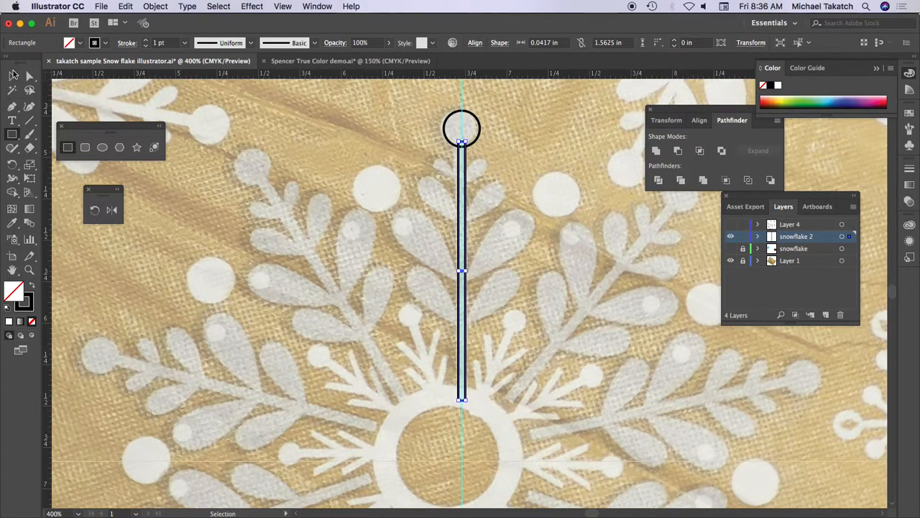
{"action": "left_click", "coordinate": [13, 74]}
{"action": "left_click", "coordinate": [416, 144]}
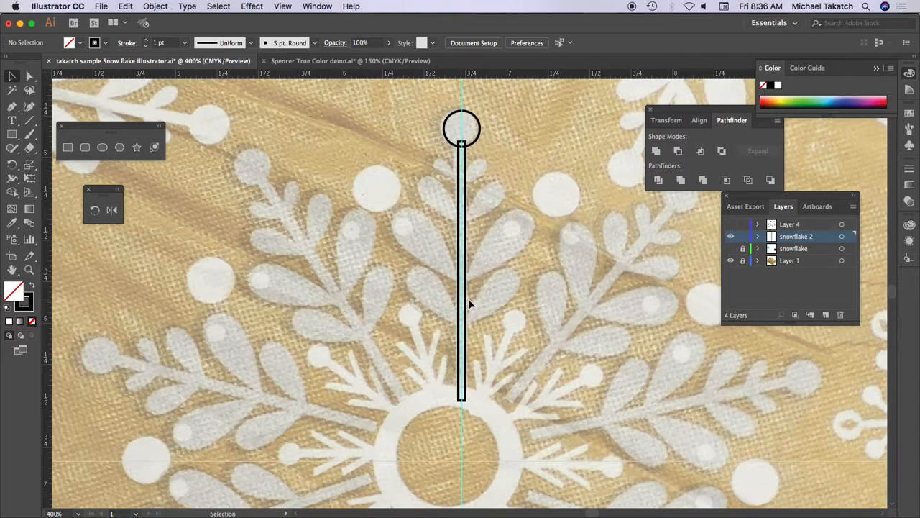
Trace the lowest leaf on the left side of the stem as a closed teardrop shape with the Pen tool.
{"action": "key", "text": "super+equal"}
{"action": "key", "text": "super+equal"}
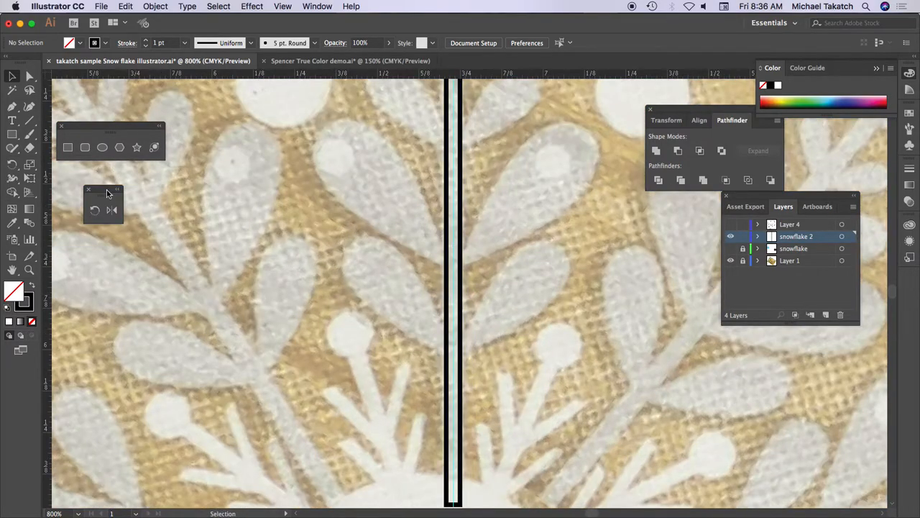
{"action": "left_click", "coordinate": [12, 106]}
{"action": "key", "text": "super"}
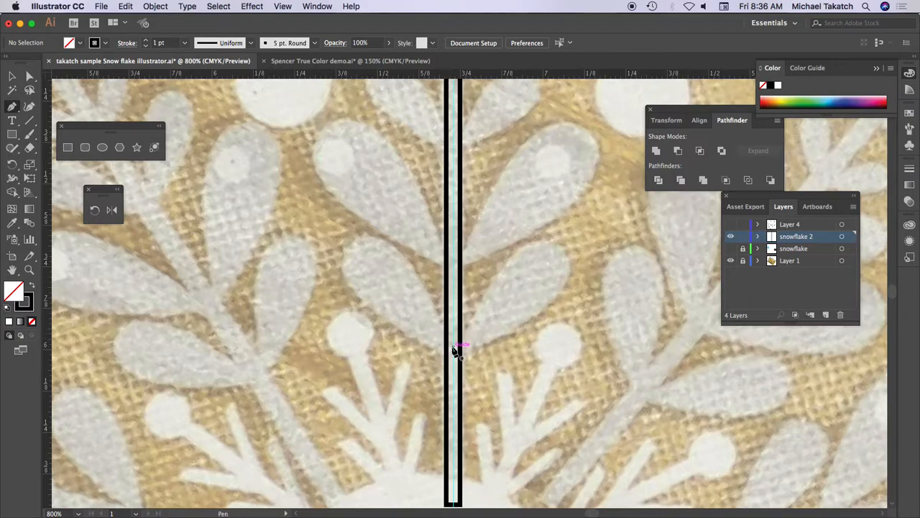
{"action": "left_click", "coordinate": [448, 343]}
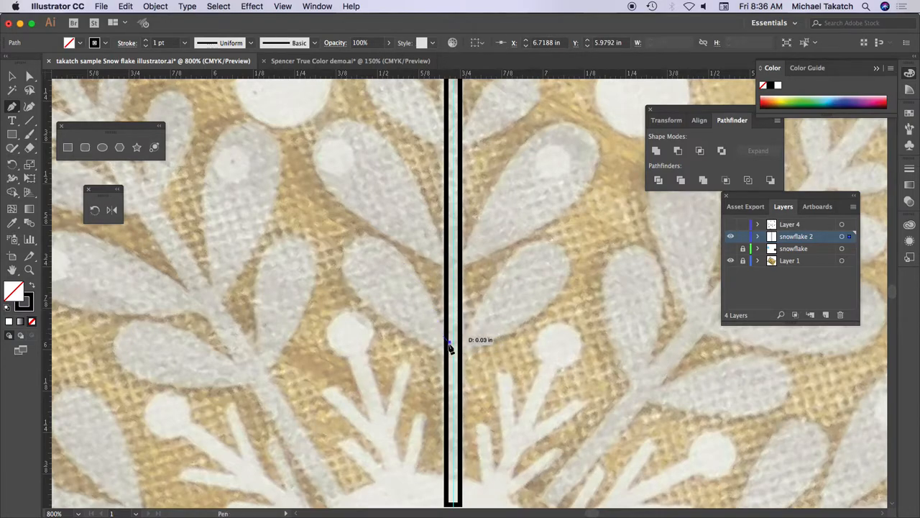
{"action": "mouse_move", "coordinate": [352, 239]}
{"action": "left_mouse_down"}
{"action": "mouse_move", "coordinate": [314, 256]}
{"action": "mouse_move", "coordinate": [307, 273]}
{"action": "left_mouse_up"}
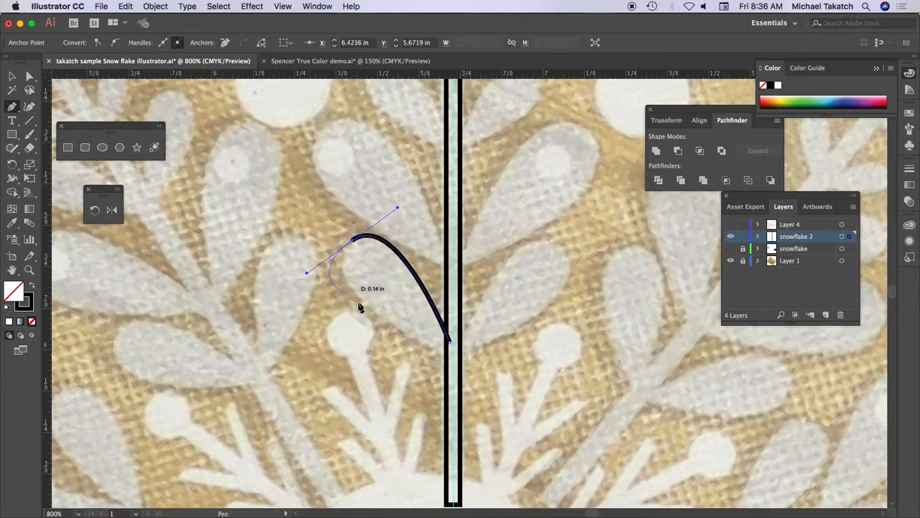
{"action": "left_click", "coordinate": [449, 347]}
{"action": "left_click", "coordinate": [450, 342]}
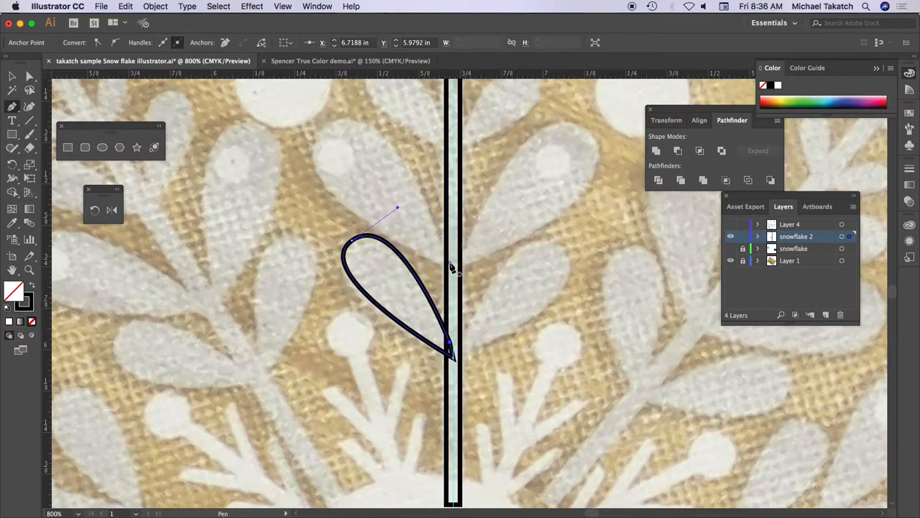
Trace the second and third leaves from the bottom on the stem's left side as closed Pen shapes.
{"action": "left_click_drag", "start_coordinate": [448, 262], "coordinate": [263, 175]}
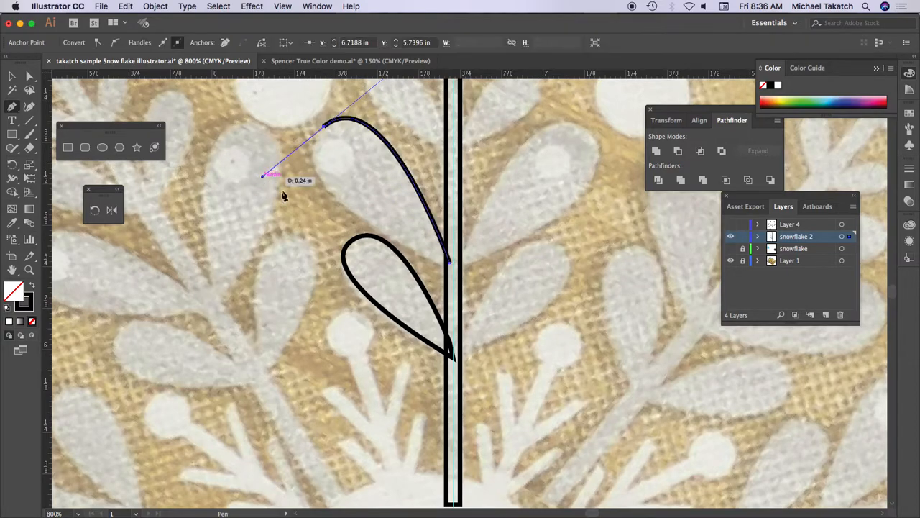
{"action": "left_click", "coordinate": [450, 264]}
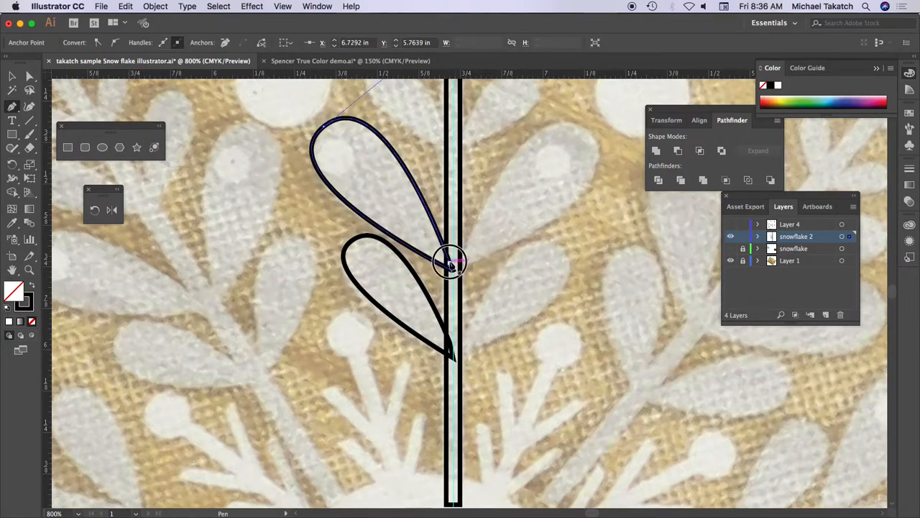
{"action": "scroll", "coordinate": [459, 216], "scroll_direction": "up", "scroll_amount": 5}
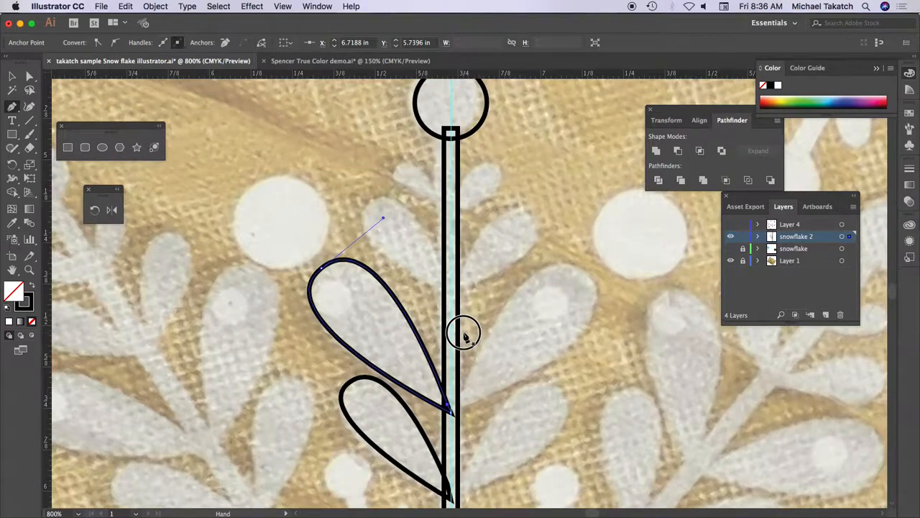
{"action": "left_click", "coordinate": [450, 290]}
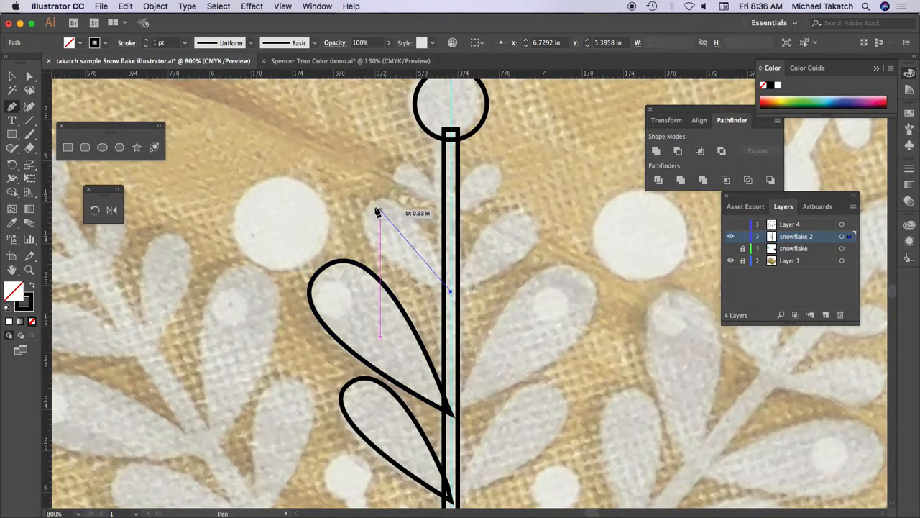
{"action": "left_click_drag", "start_coordinate": [368, 203], "coordinate": [329, 232]}
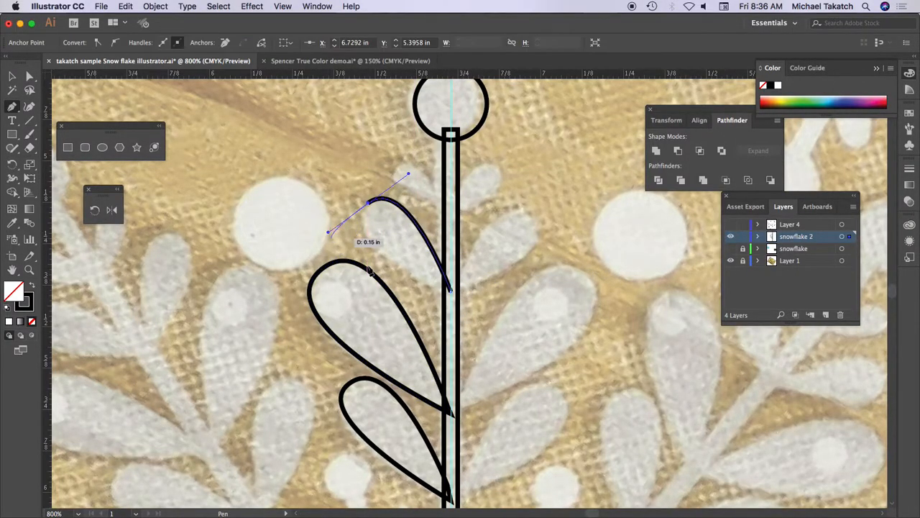
{"action": "left_click", "coordinate": [452, 292]}
{"action": "left_click", "coordinate": [452, 291]}
Trace the small uppermost leaf on the stem's left side as a closed Pen shape.
{"action": "left_click", "coordinate": [451, 202]}
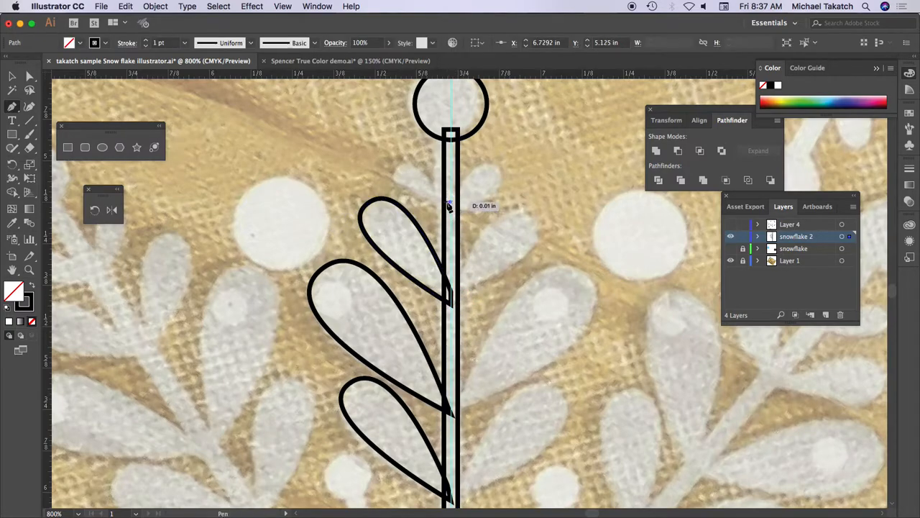
{"action": "left_click_drag", "start_coordinate": [396, 166], "coordinate": [386, 180]}
{"action": "left_click", "coordinate": [453, 208]}
{"action": "left_click", "coordinate": [451, 202]}
Select the four traced left-side leaves and group them.
{"action": "left_click", "coordinate": [13, 76]}
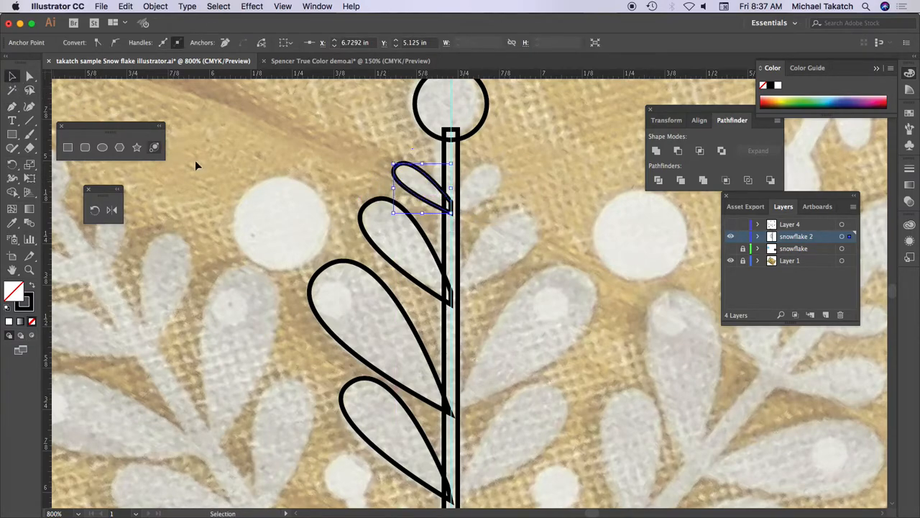
{"action": "left_click", "coordinate": [365, 206], "text": "shift"}
{"action": "left_click", "coordinate": [342, 266], "text": "shift"}
{"action": "left_click", "coordinate": [364, 379], "text": "shift"}
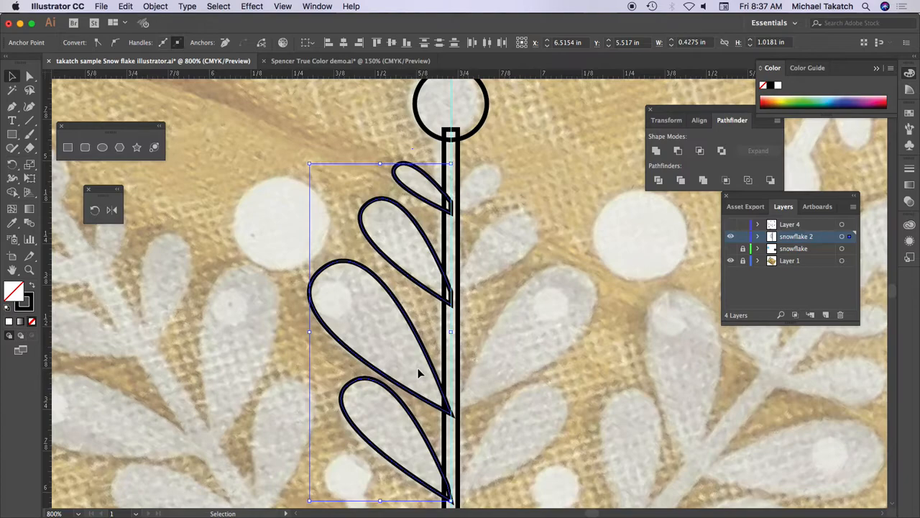
{"action": "key", "text": "a"}
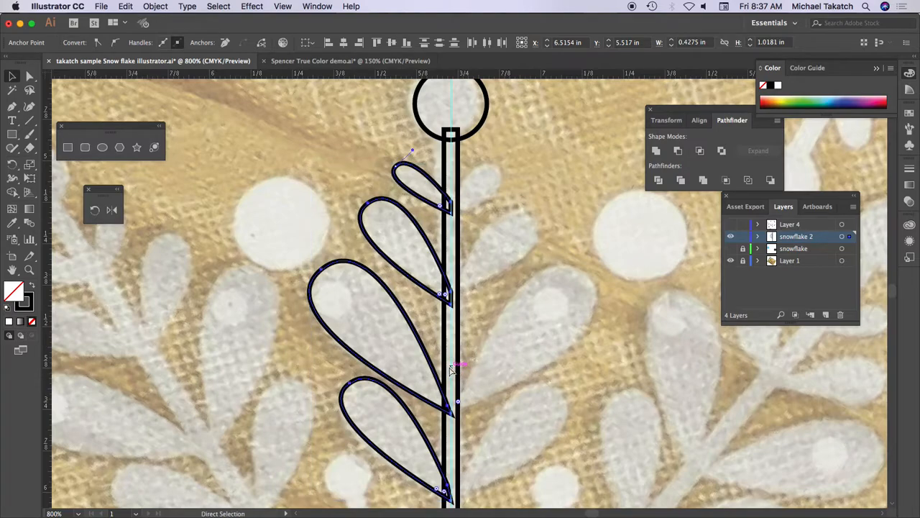
{"action": "key", "text": "v"}
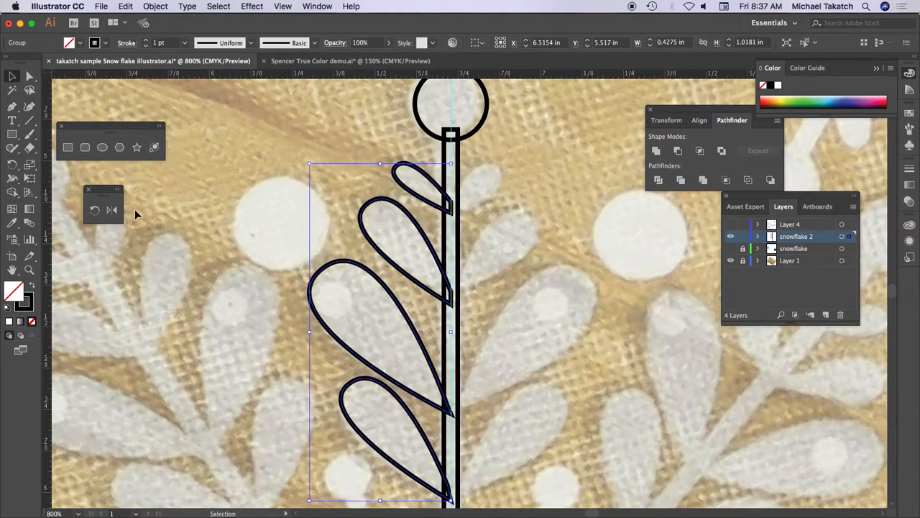
Reflect a copy of the leaf group across the vertical axis on the centre guide, with the preview turned on.
{"action": "left_click", "coordinate": [111, 209]}
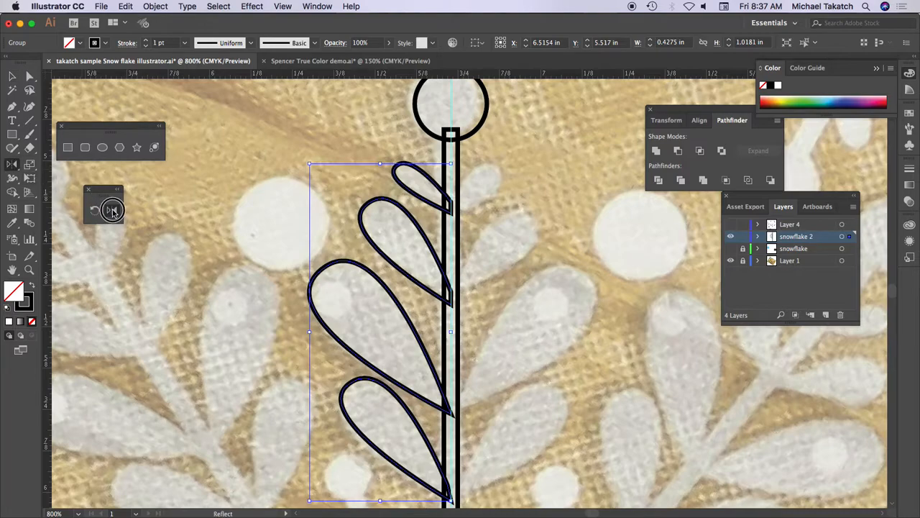
{"action": "left_click", "coordinate": [452, 324], "text": "alt"}
{"action": "left_click_drag", "start_coordinate": [624, 147], "coordinate": [608, 182]}
{"action": "left_click", "coordinate": [507, 325]}
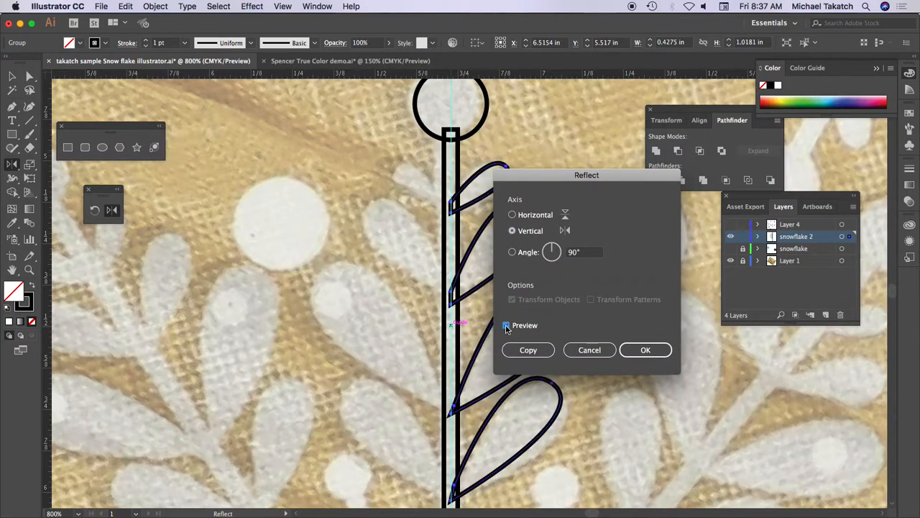
{"action": "left_click_drag", "start_coordinate": [553, 177], "coordinate": [608, 181]}
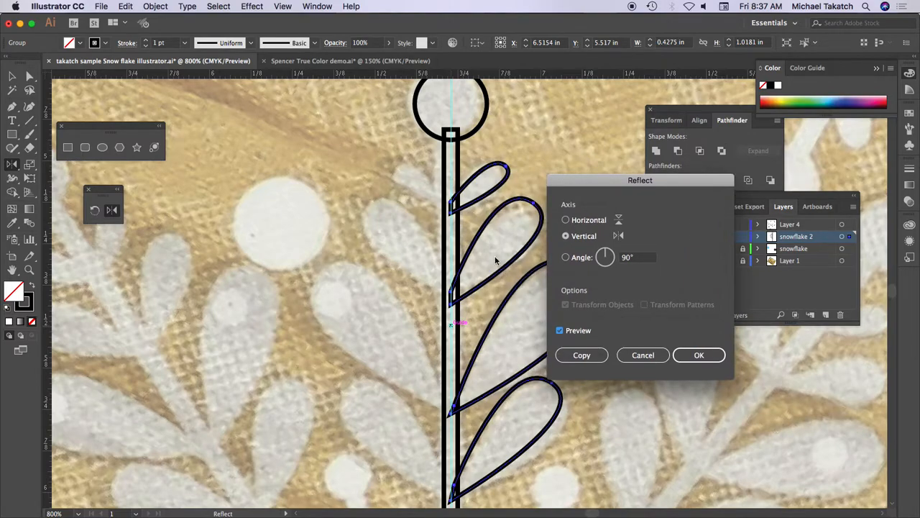
{"action": "left_click", "coordinate": [586, 355]}
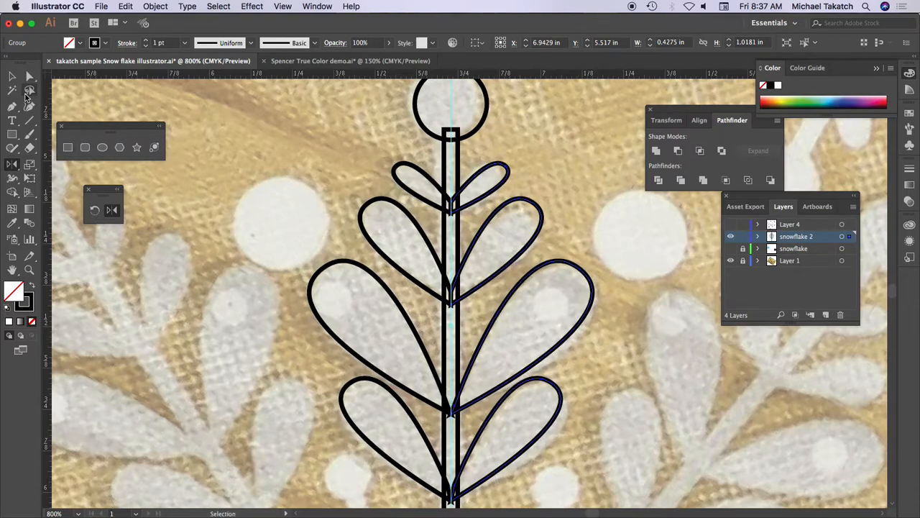
Select the left and right leaf groups together and combine them into one group.
{"action": "left_click", "coordinate": [12, 75]}
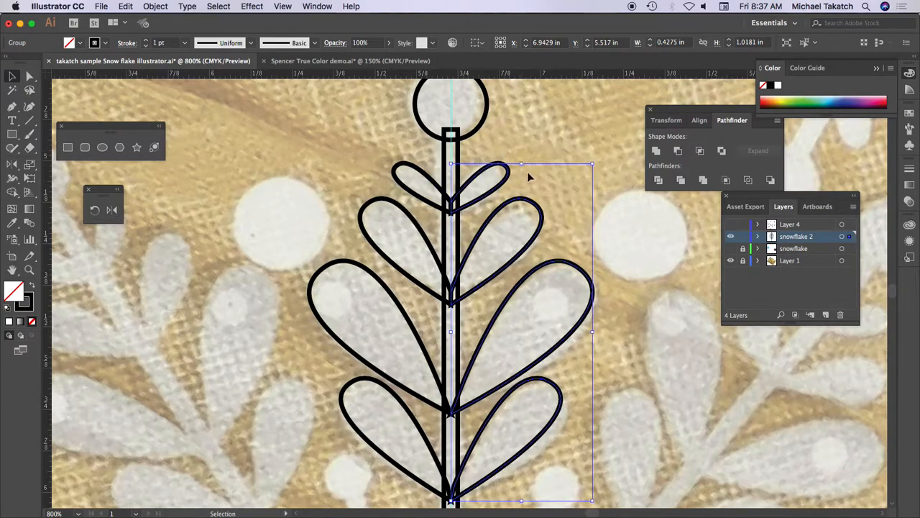
{"action": "key", "text": "super+minus"}
{"action": "key", "text": "super+minus"}
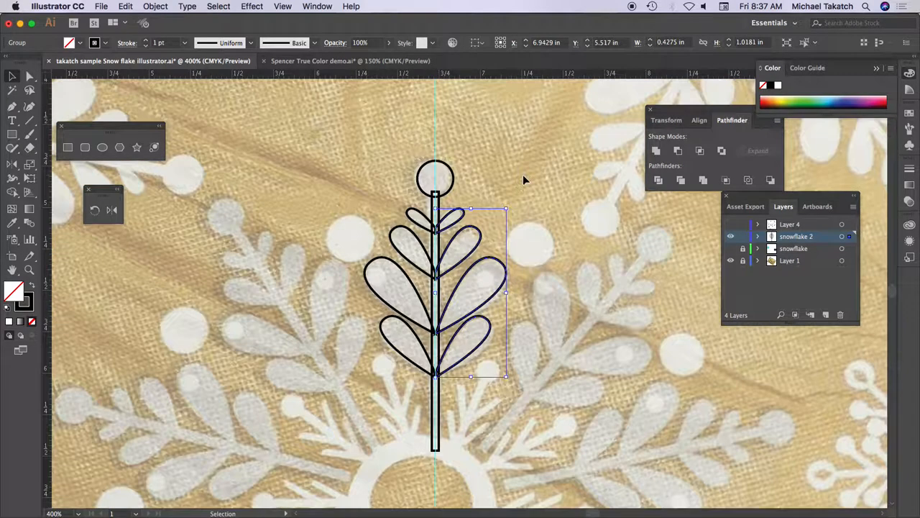
{"action": "left_click", "coordinate": [414, 236], "text": "shift"}
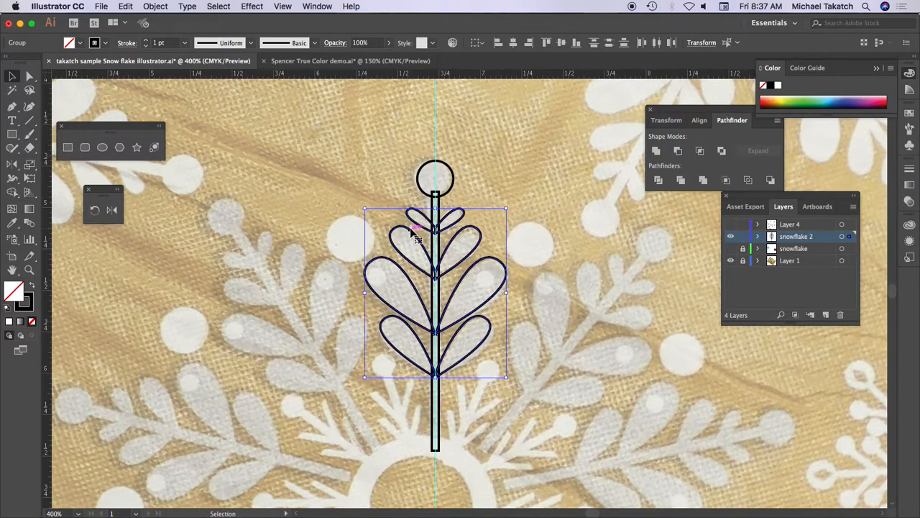
{"action": "mouse_move", "coordinate": [411, 232]}
{"action": "left_mouse_down"}
{"action": "mouse_move", "coordinate": [320, 234]}
{"action": "mouse_move", "coordinate": [417, 230]}
{"action": "left_mouse_up"}
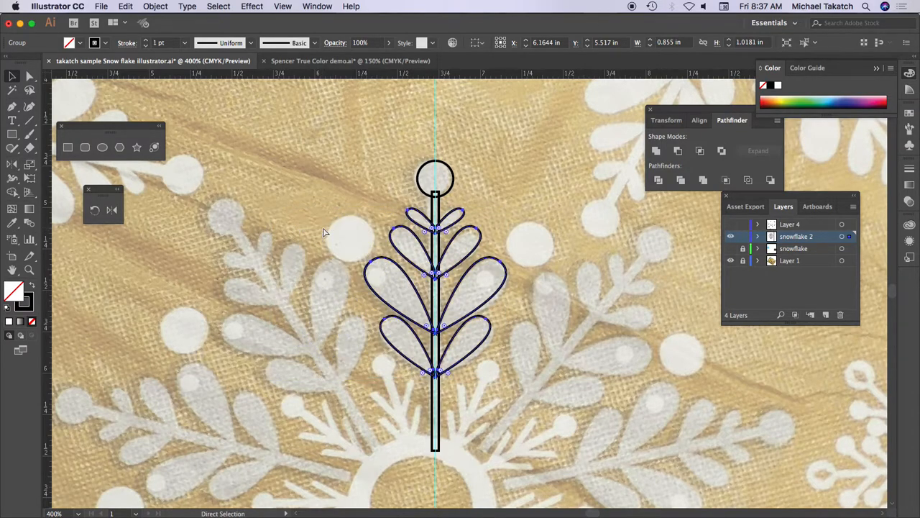
Select the top circle, the stem and all the leaves and group them into a single branch.
{"action": "left_click", "coordinate": [427, 169]}
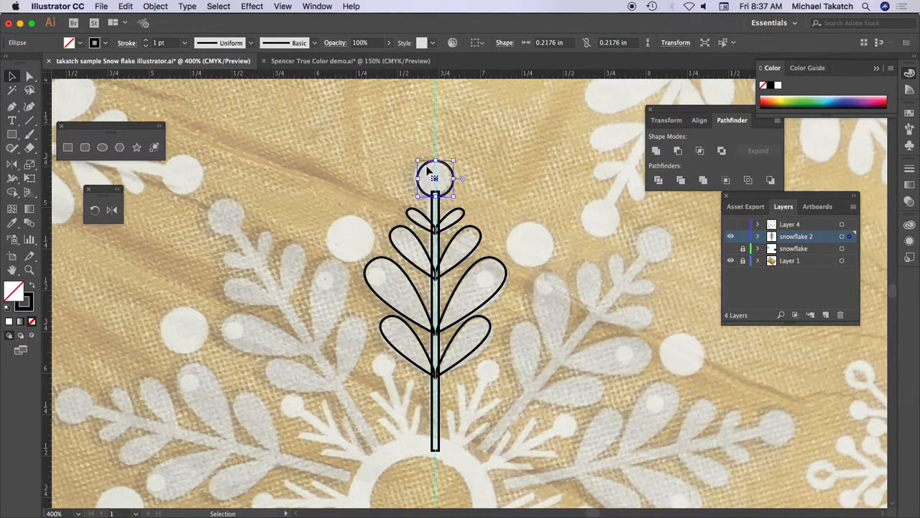
{"action": "left_click", "coordinate": [435, 208], "text": "shift"}
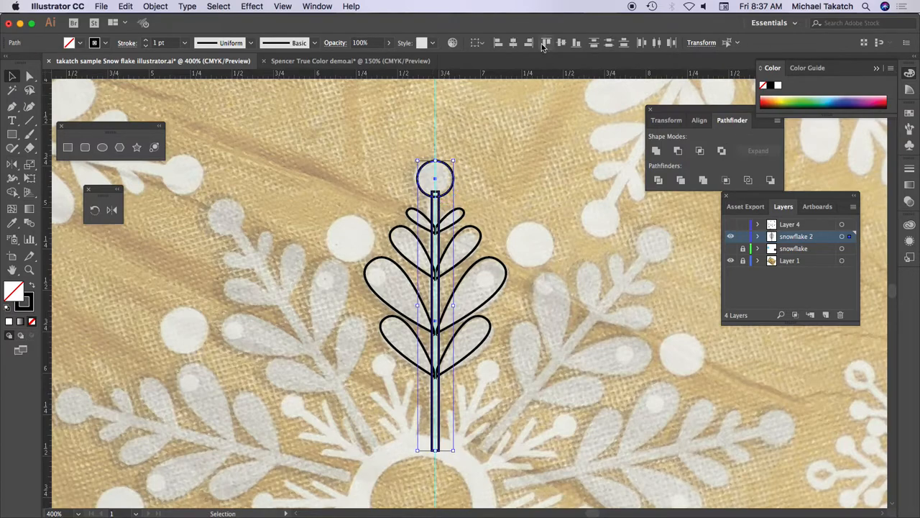
{"action": "left_click", "coordinate": [495, 165]}
{"action": "left_click_drag", "start_coordinate": [399, 161], "coordinate": [464, 423]}
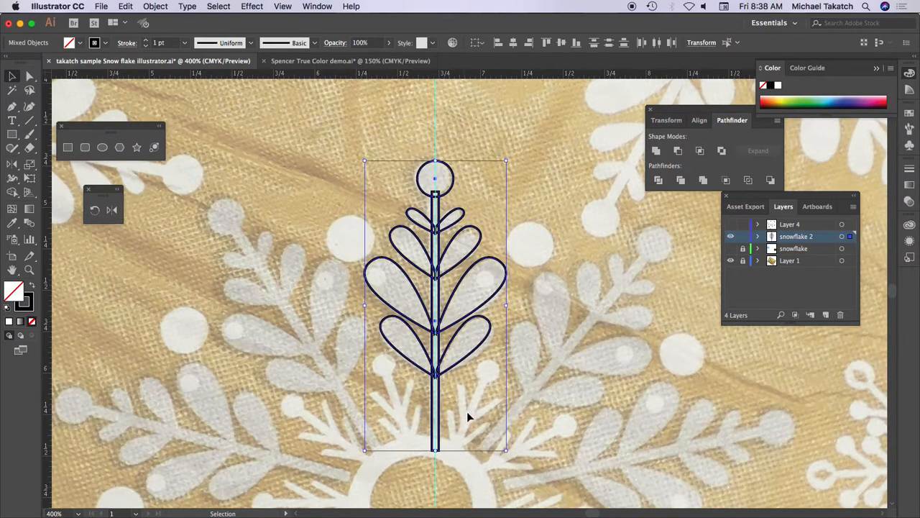
{"action": "key", "text": "super+g"}
{"action": "scroll", "coordinate": [517, 362], "scroll_direction": "down", "scroll_amount": 5}
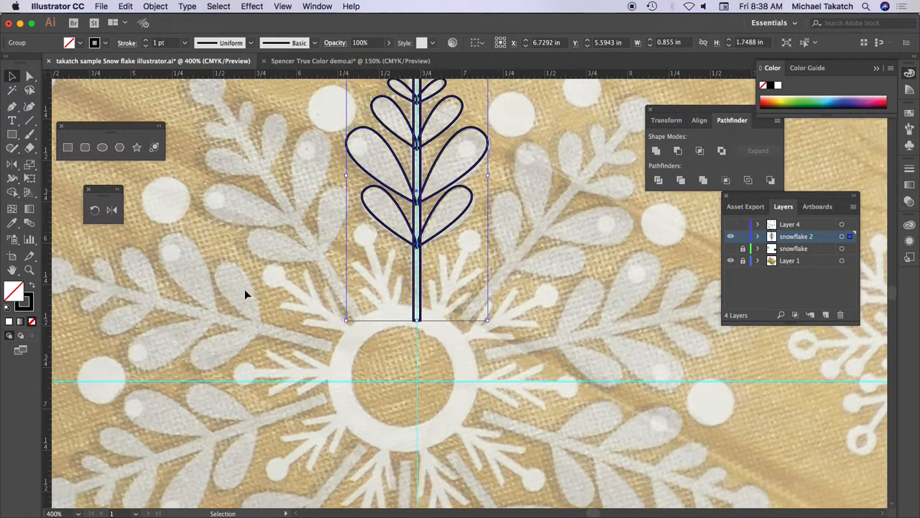
Draw a circle about 0.79 in across, centred on the intersection of the guides, over the snowflake's central ring.
{"action": "left_click", "coordinate": [383, 366]}
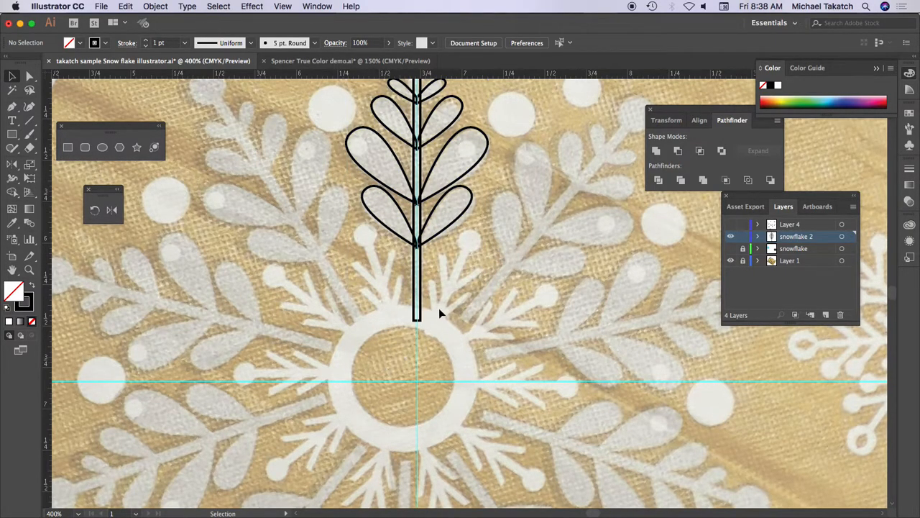
{"action": "left_click", "coordinate": [102, 147]}
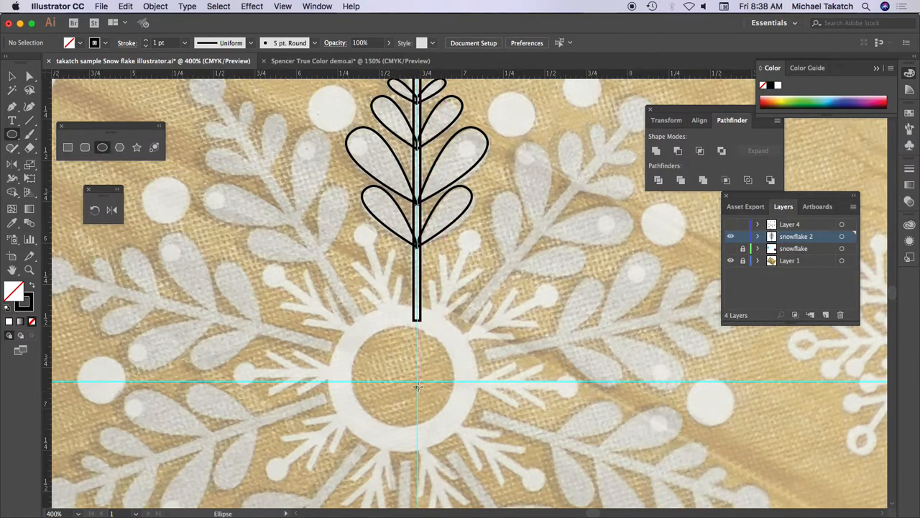
{"action": "left_click_drag", "start_coordinate": [417, 381], "coordinate": [454, 447]}
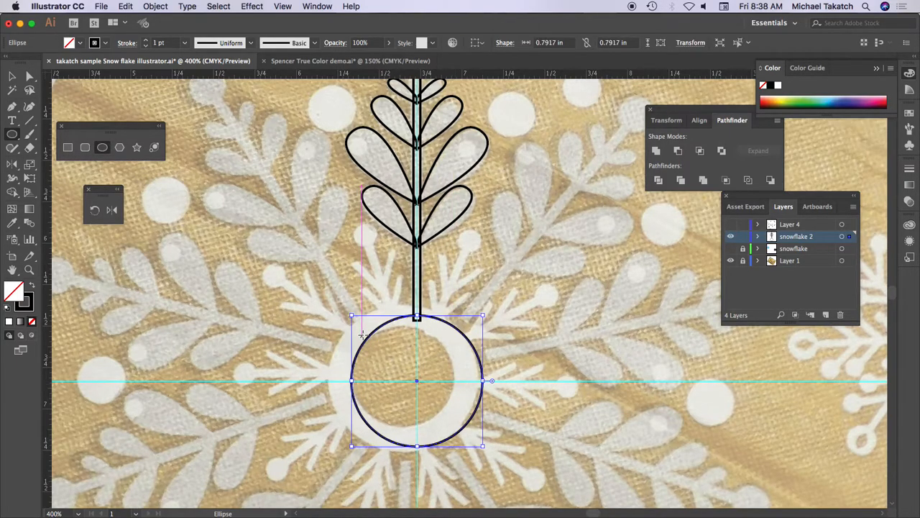
Increase the centre circle's stroke weight to 11 pt.
{"action": "left_click", "coordinate": [163, 43]}
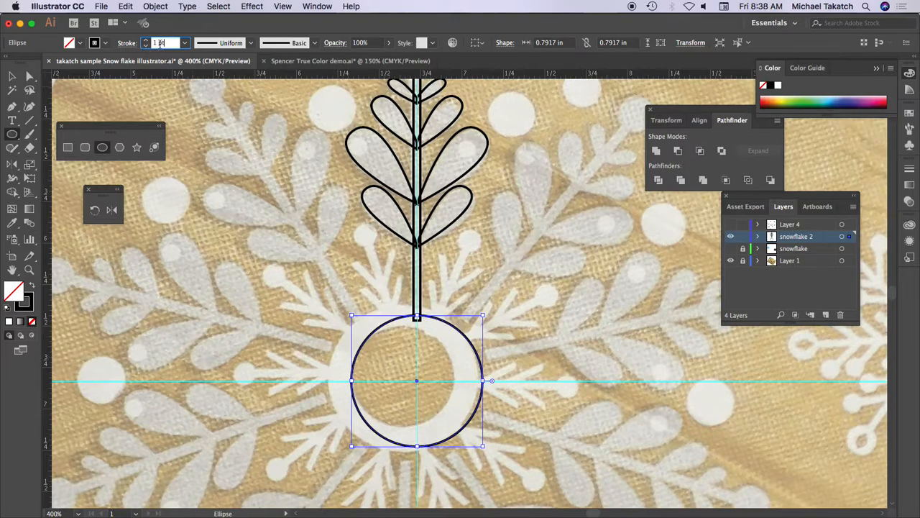
{"action": "key", "text": "Up"}
{"action": "key", "text": "Up"}
{"action": "key", "text": "Up"}
{"action": "key", "text": "Up"}
{"action": "key", "text": "Up"}
{"action": "key", "text": "Up"}
{"action": "key", "text": "Up"}
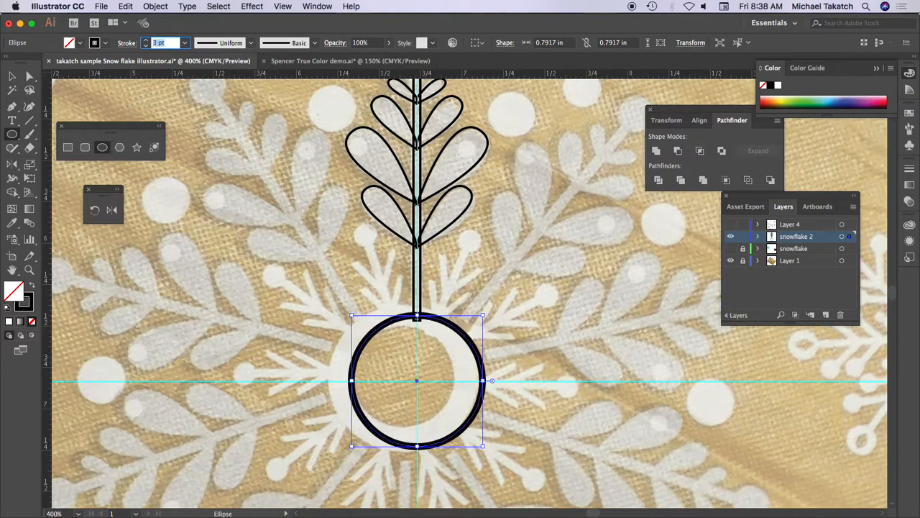
{"action": "key", "text": "Up"}
{"action": "key", "text": "Up"}
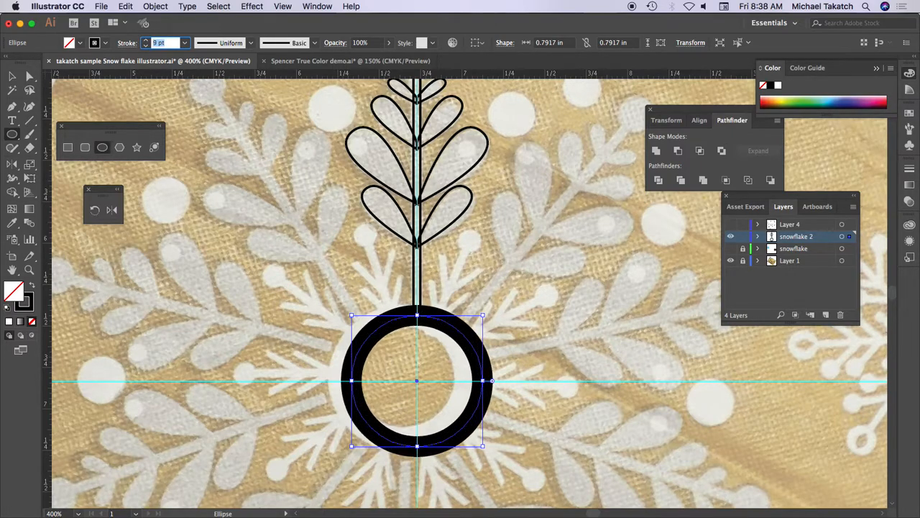
{"action": "key", "text": "Up"}
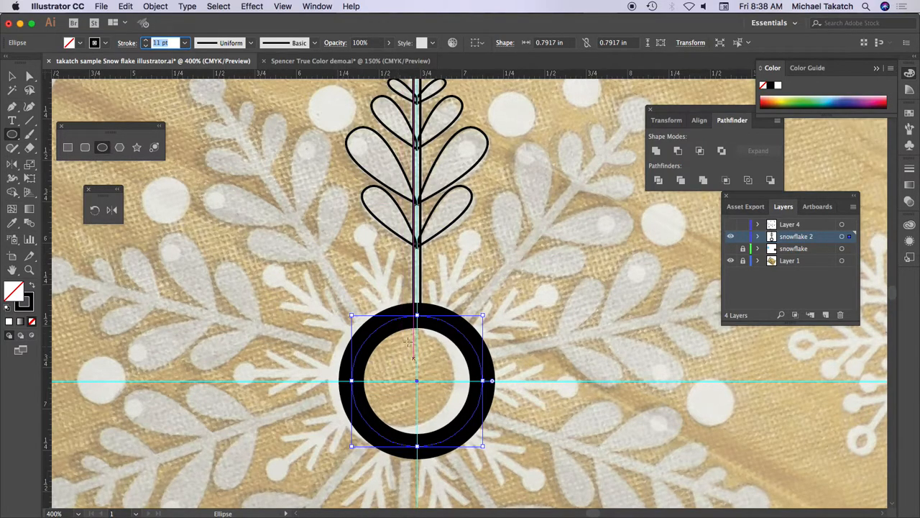
Try outlining the thick circle's stroke and swapping its fill and stroke, and undo the conversion.
{"action": "left_click", "coordinate": [155, 7]}
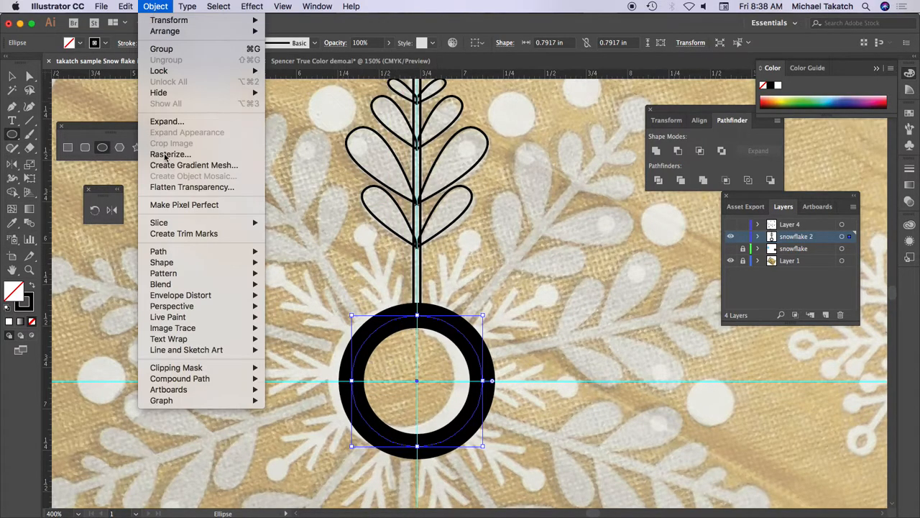
{"action": "mouse_move", "coordinate": [180, 253]}
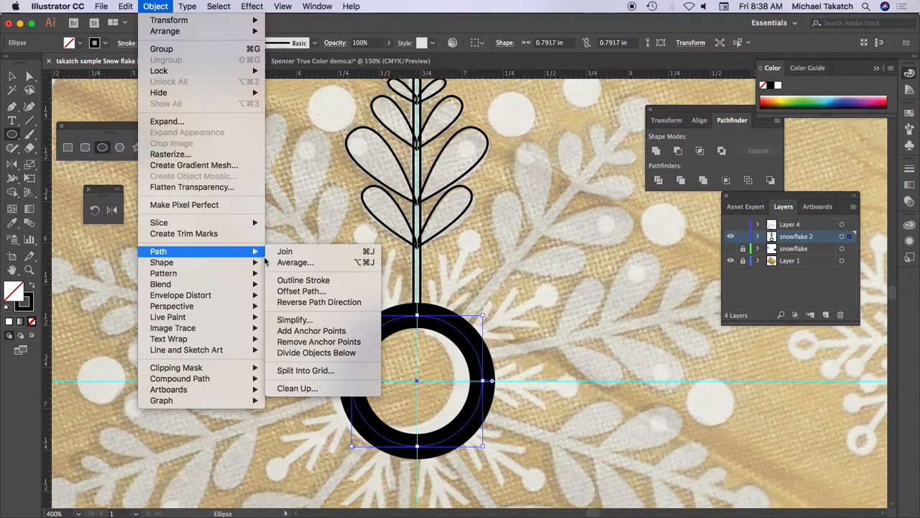
{"action": "left_click", "coordinate": [322, 285]}
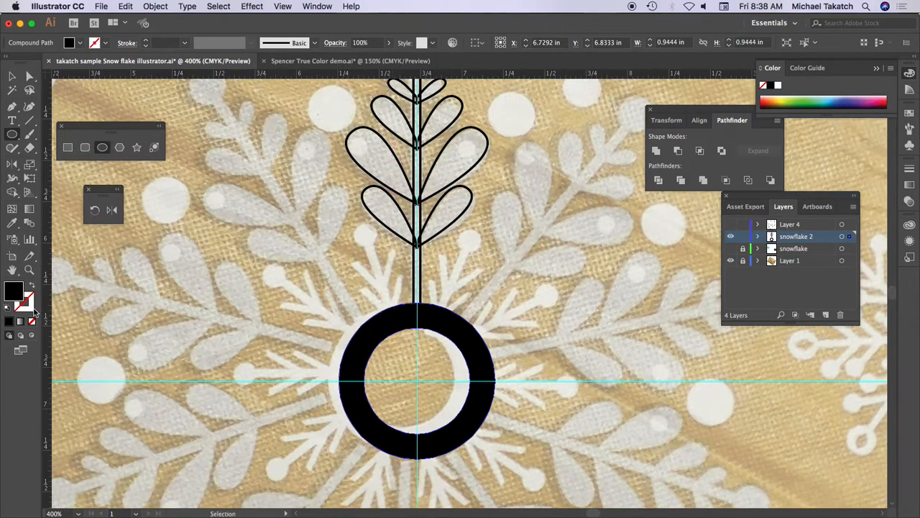
{"action": "left_click", "coordinate": [33, 286]}
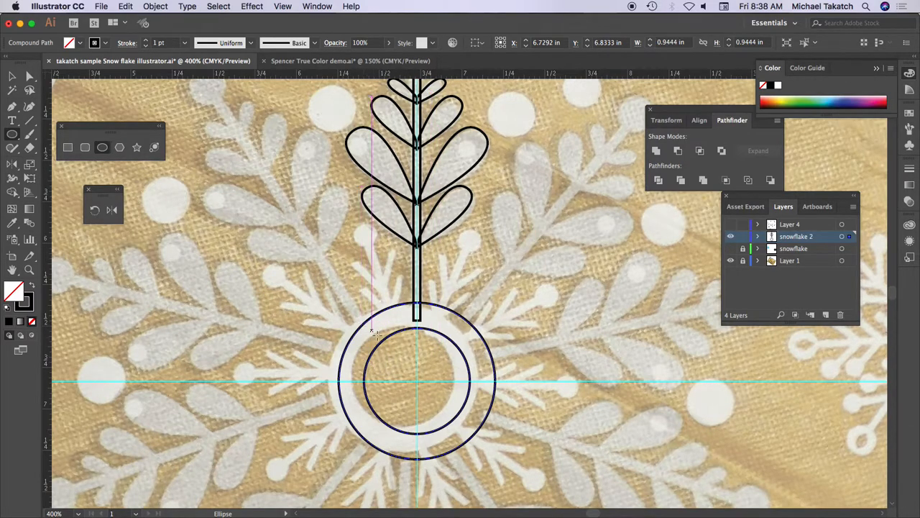
{"action": "key", "text": "shift+x"}
{"action": "key", "text": "super+z"}
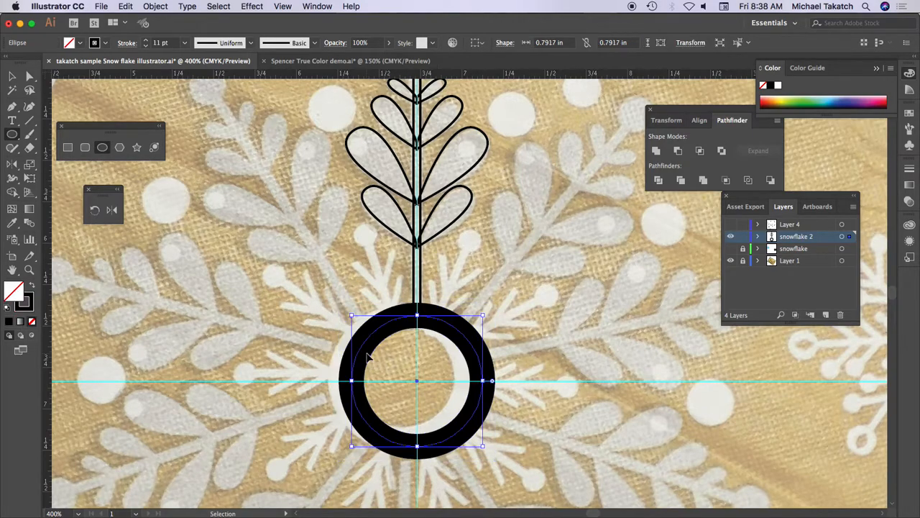
Reduce the centre circle's stroke weight to 8 pt.
{"action": "left_click", "coordinate": [172, 43]}
{"action": "key", "text": "Down"}
{"action": "key", "text": "Down"}
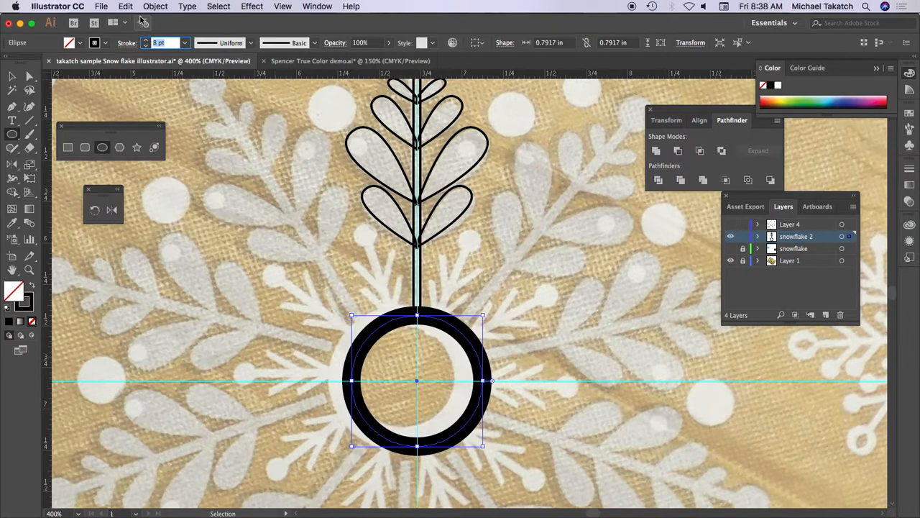
Apply Outline Stroke to the centre circle and swap its fill and stroke so the ring has only a black outline.
{"action": "left_click", "coordinate": [153, 7]}
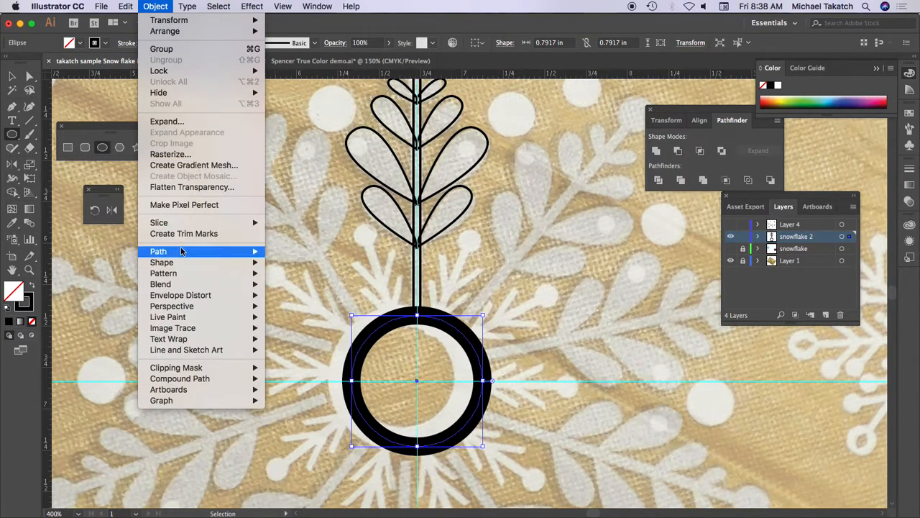
{"action": "mouse_move", "coordinate": [182, 252]}
{"action": "left_click", "coordinate": [313, 282]}
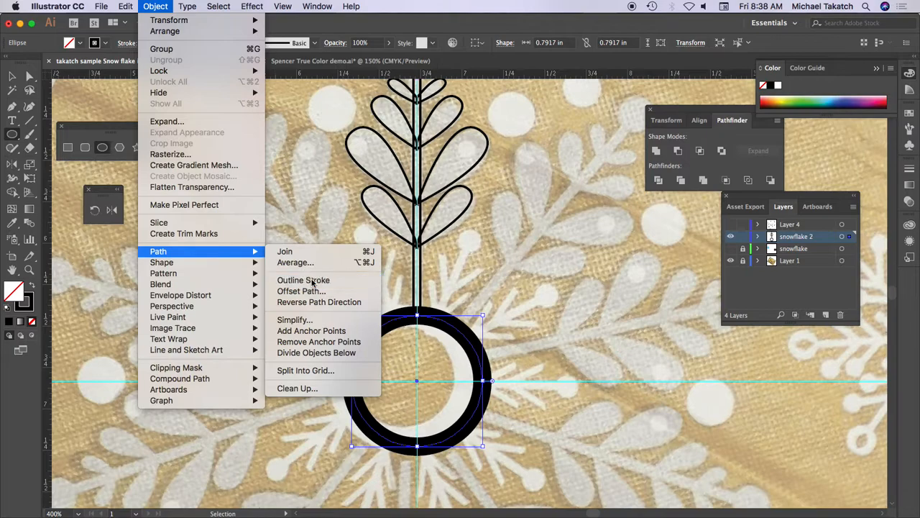
{"action": "left_click", "coordinate": [32, 286]}
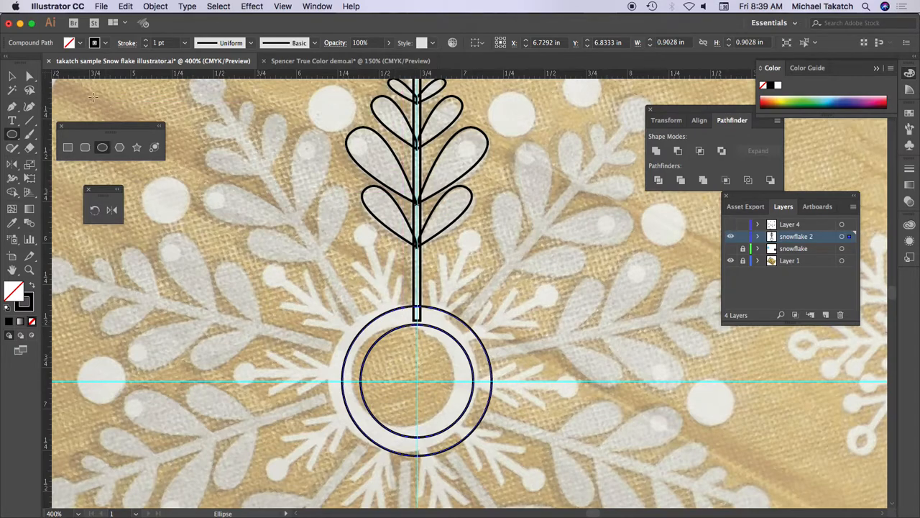
{"action": "left_click", "coordinate": [12, 76]}
{"action": "left_click", "coordinate": [341, 219]}
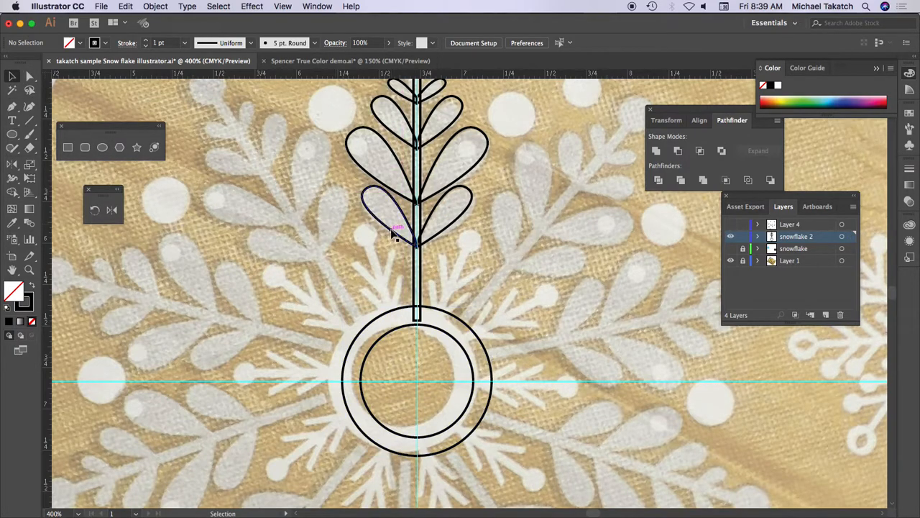
Rotate a copy of the branch group by 360/10 (36°) about the intersection of the guides, checking the preview.
{"action": "left_click", "coordinate": [392, 233]}
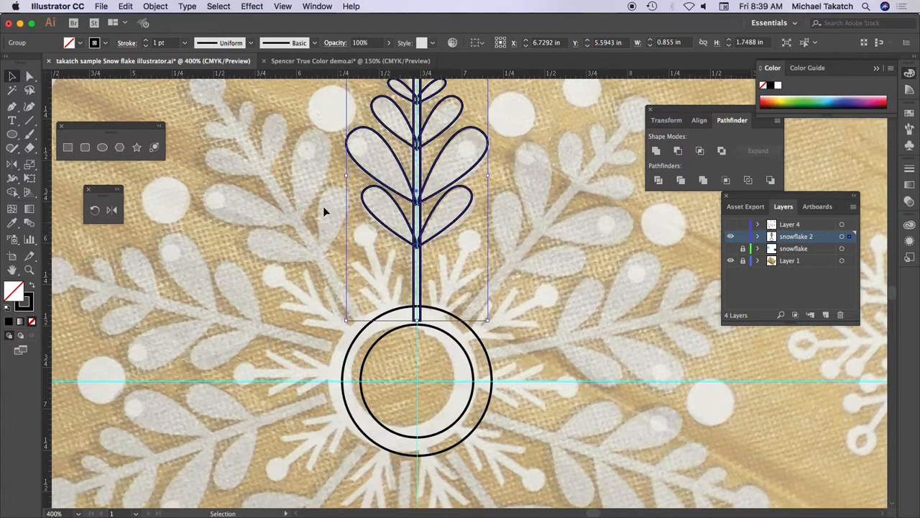
{"action": "left_click", "coordinate": [94, 209]}
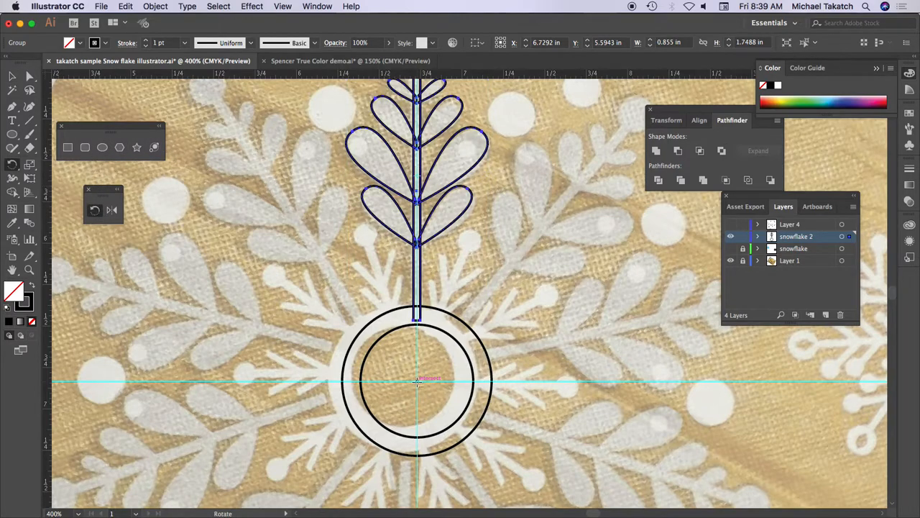
{"action": "left_click", "coordinate": [417, 382], "text": "alt"}
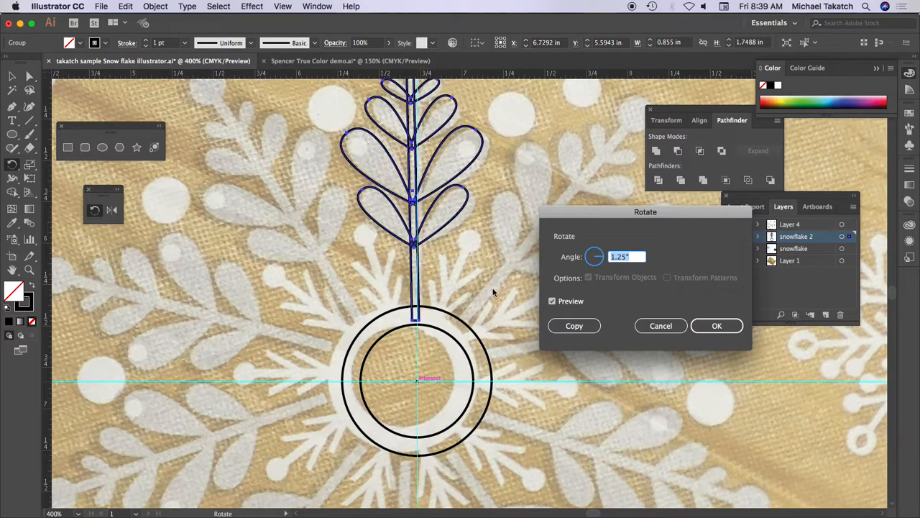
{"action": "type", "text": "360/10"}
{"action": "left_click", "coordinate": [552, 301]}
{"action": "left_click", "coordinate": [552, 301]}
{"action": "left_click", "coordinate": [553, 301]}
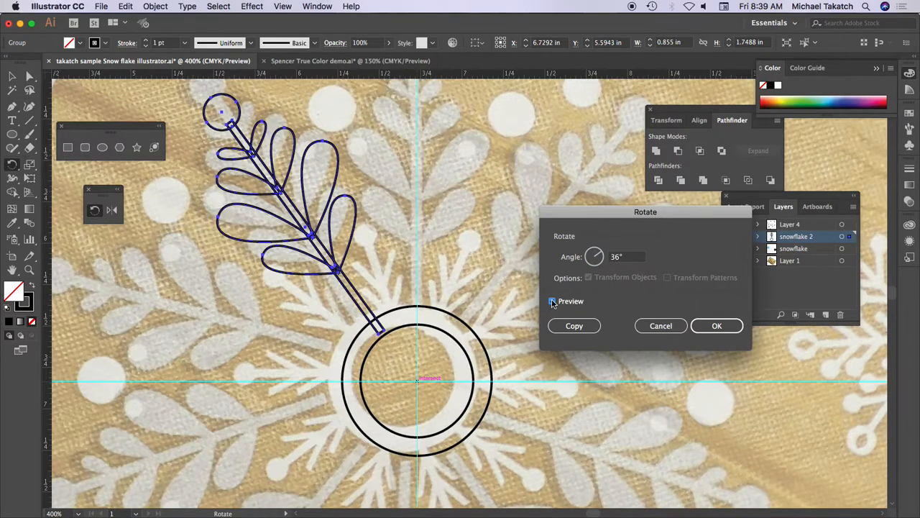
{"action": "left_click", "coordinate": [574, 327]}
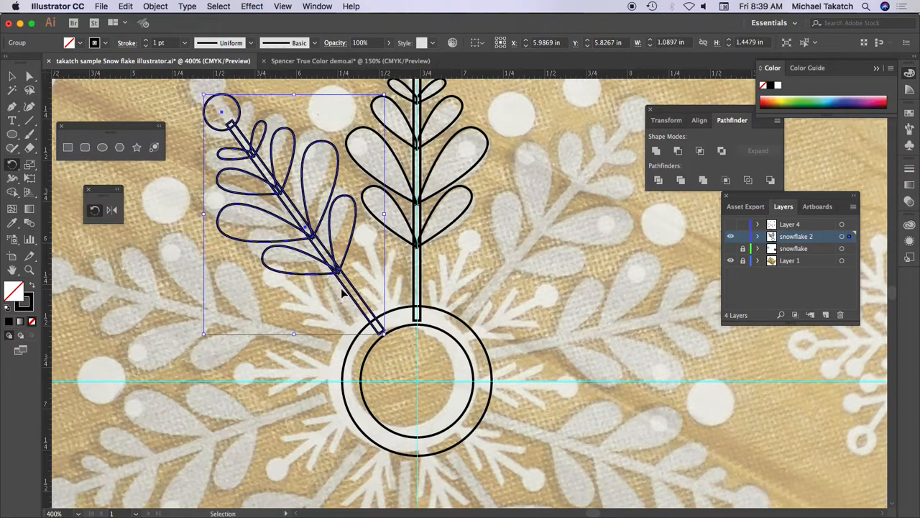
Repeat the rotated copy until the branches complete the full circle around the ring.
{"action": "key", "text": "super+d"}
{"action": "key", "text": "super+d"}
{"action": "key", "text": "super+d"}
{"action": "key", "text": "super+d"}
{"action": "key", "text": "super+d"}
{"action": "key", "text": "super+d"}
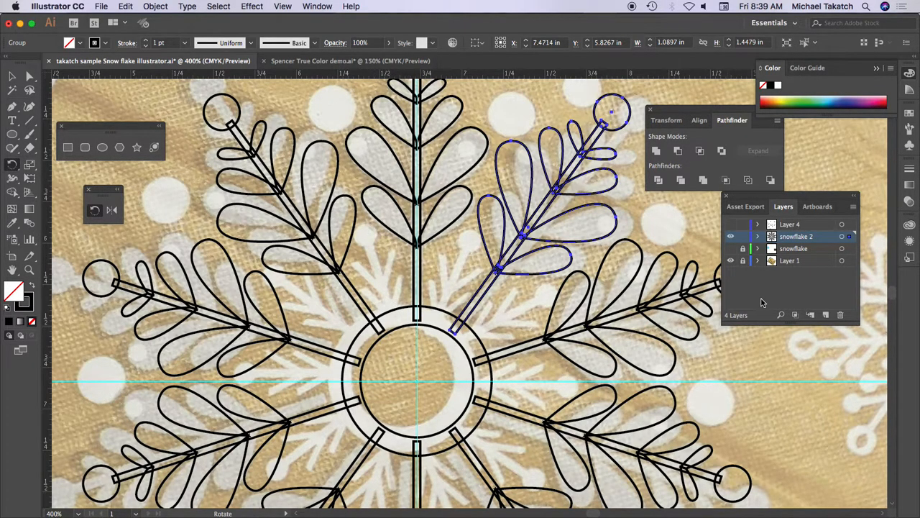
Lock and hide the snowflake 2 layer, and make Layer 1 active and unlocked.
{"action": "left_click", "coordinate": [742, 237]}
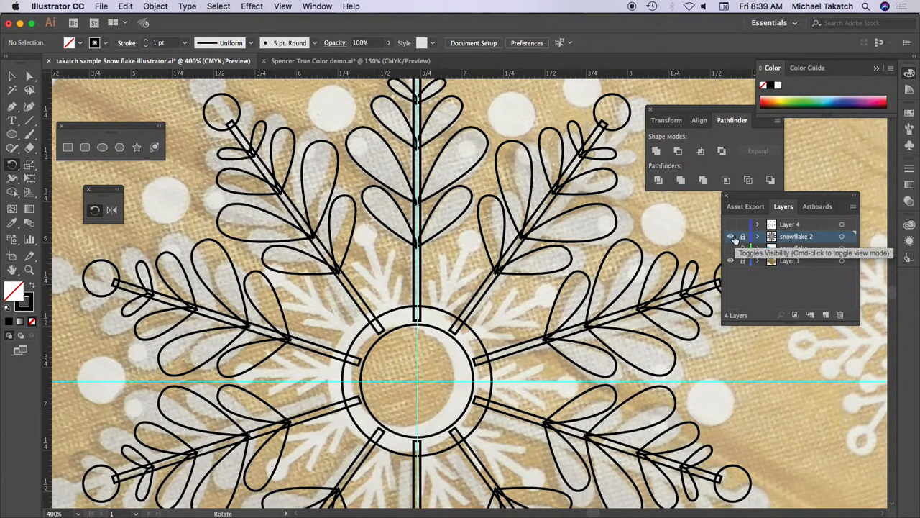
{"action": "left_click", "coordinate": [731, 238]}
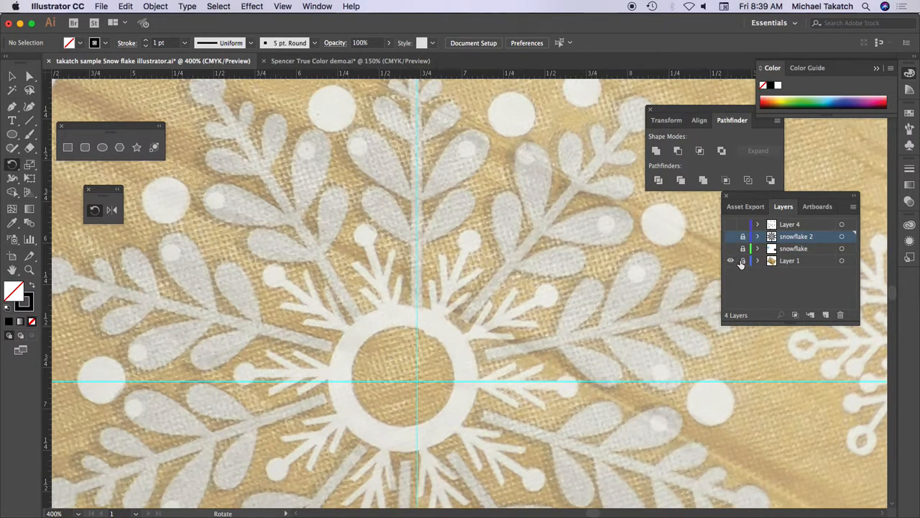
{"action": "left_click", "coordinate": [806, 261]}
{"action": "left_click", "coordinate": [742, 261]}
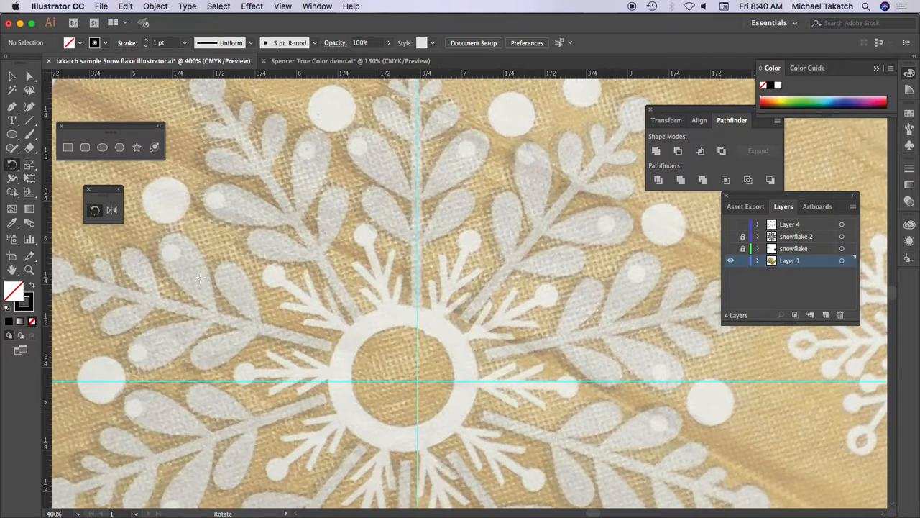
Rotate and reposition the photo so that one of the short inner sprigs stands upright on the vertical guide.
{"action": "left_click", "coordinate": [13, 75]}
{"action": "left_click", "coordinate": [198, 216]}
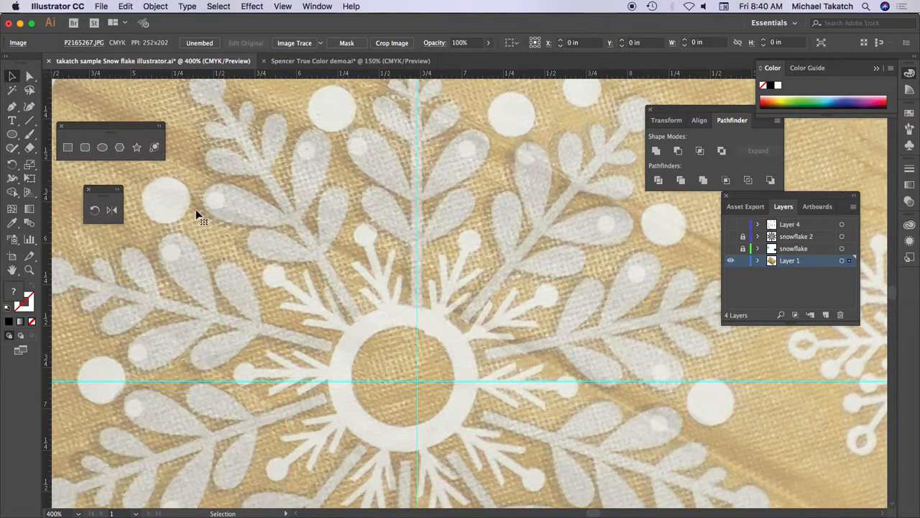
{"action": "left_click", "coordinate": [94, 209]}
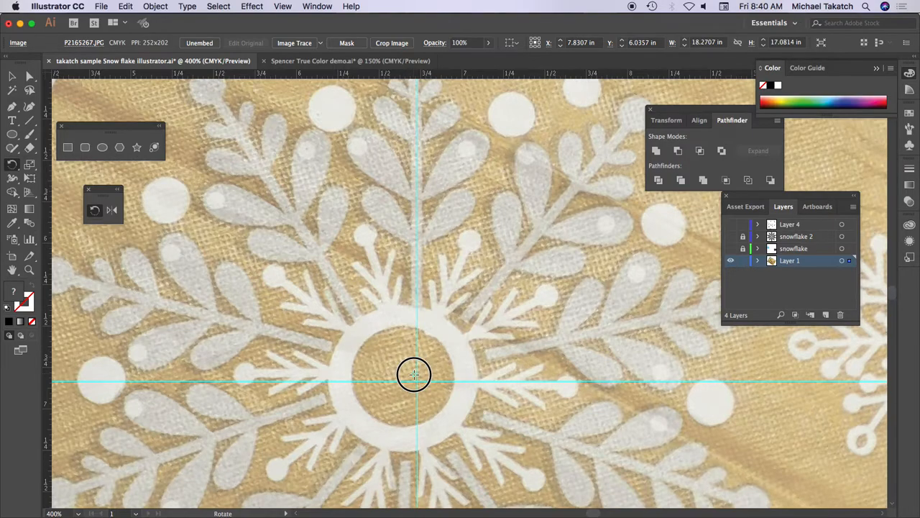
{"action": "left_click_drag", "start_coordinate": [529, 240], "coordinate": [527, 217]}
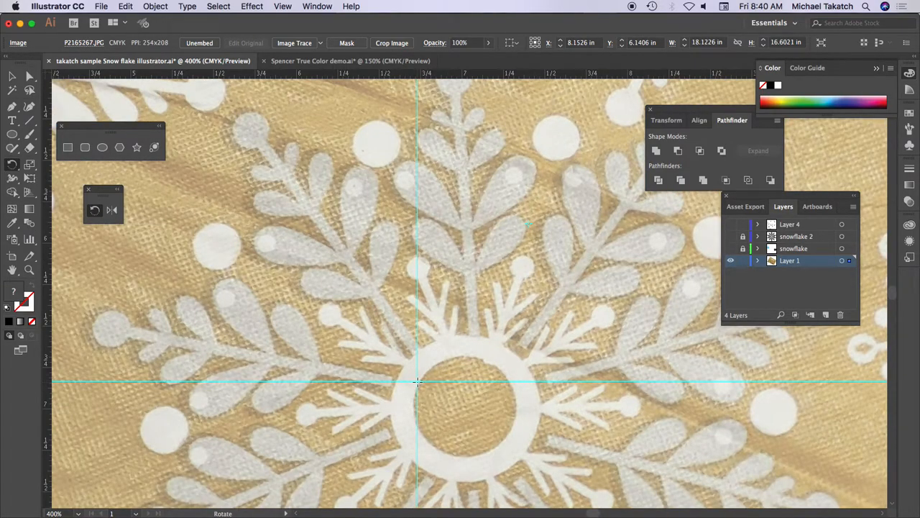
{"action": "left_click_drag", "start_coordinate": [540, 305], "coordinate": [519, 283]}
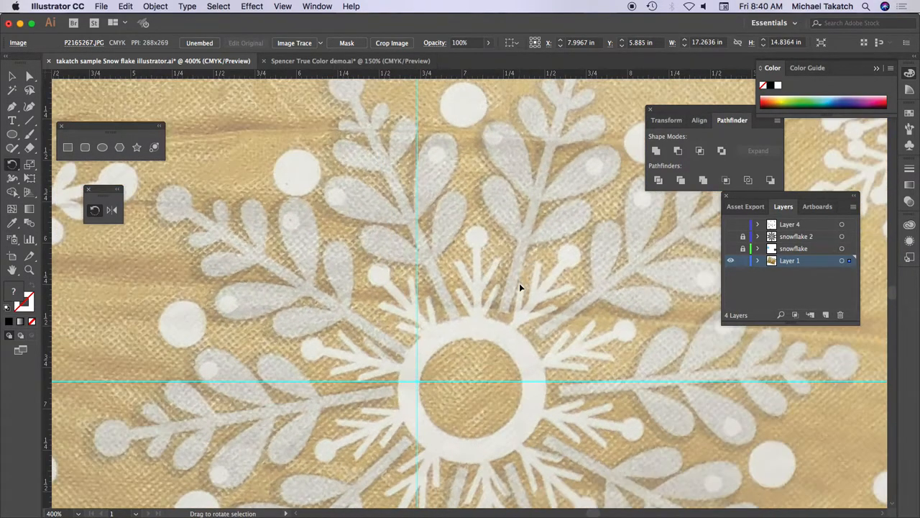
{"action": "left_click_drag", "start_coordinate": [537, 300], "coordinate": [512, 303]}
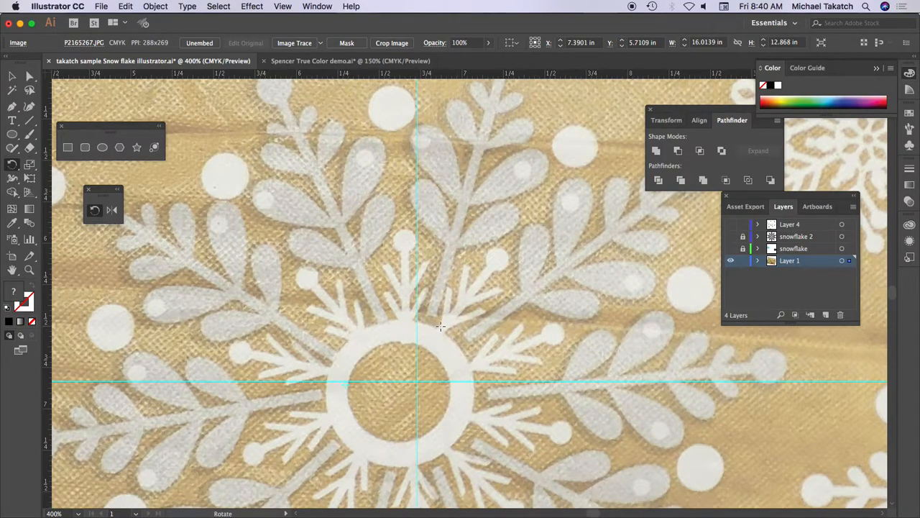
{"action": "left_click_drag", "start_coordinate": [446, 326], "coordinate": [416, 340]}
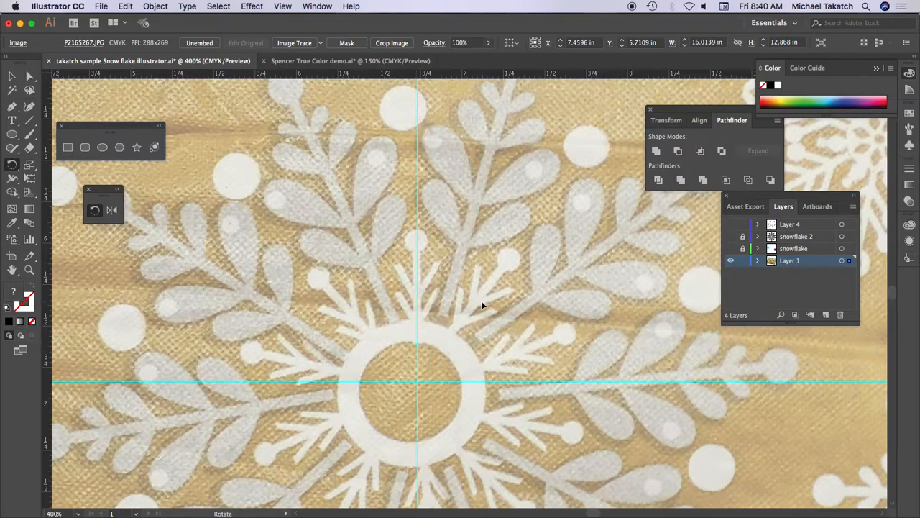
Lock Layer 1, and show, unlock and activate the snowflake 2 layer.
{"action": "left_click", "coordinate": [742, 261]}
{"action": "left_click", "coordinate": [729, 240]}
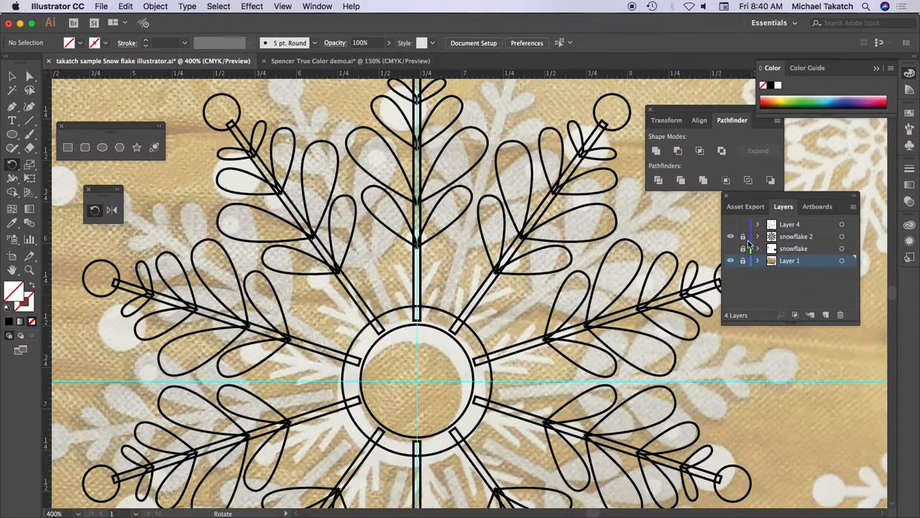
{"action": "left_click", "coordinate": [744, 241]}
{"action": "left_click", "coordinate": [823, 239]}
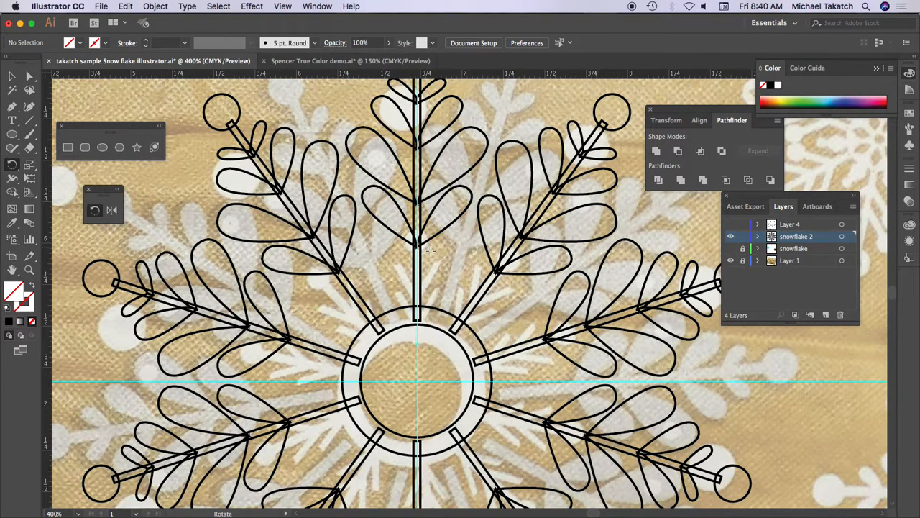
Hide the snowflake 2 layer and add a new layer directly above it.
{"action": "left_click", "coordinate": [730, 247]}
{"action": "left_click", "coordinate": [824, 314]}
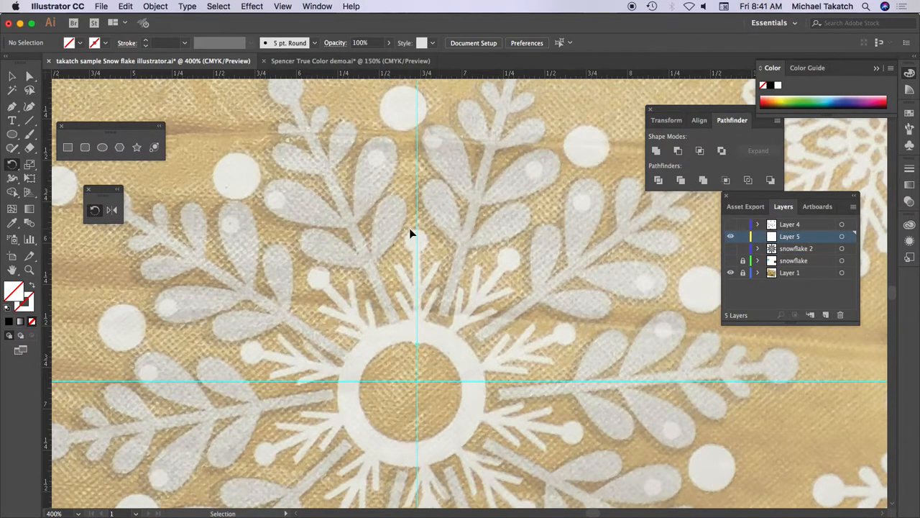
Draw a circle about 0.15 in wide over the upright sprig's tip, with no fill and a 1 pt black stroke.
{"action": "key", "text": "super+equal"}
{"action": "key", "text": "super+equal"}
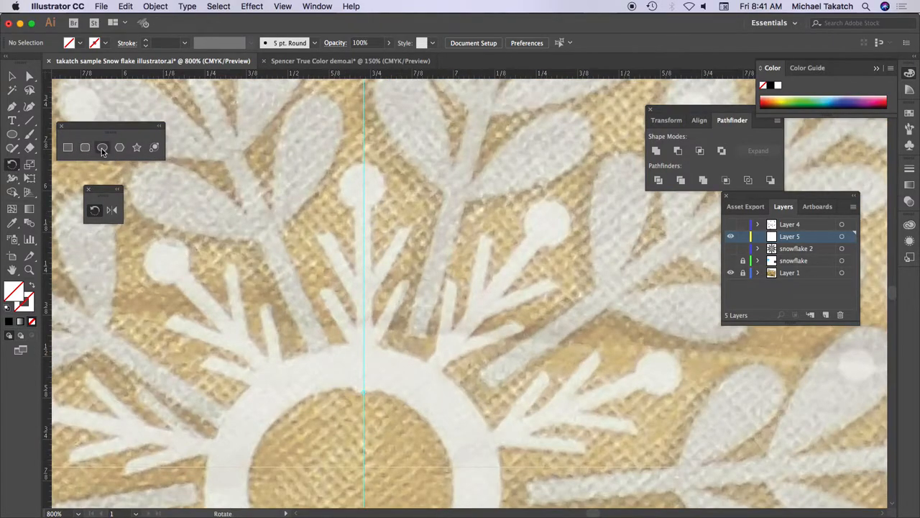
{"action": "left_click", "coordinate": [102, 147]}
{"action": "left_click_drag", "start_coordinate": [362, 187], "coordinate": [367, 210]}
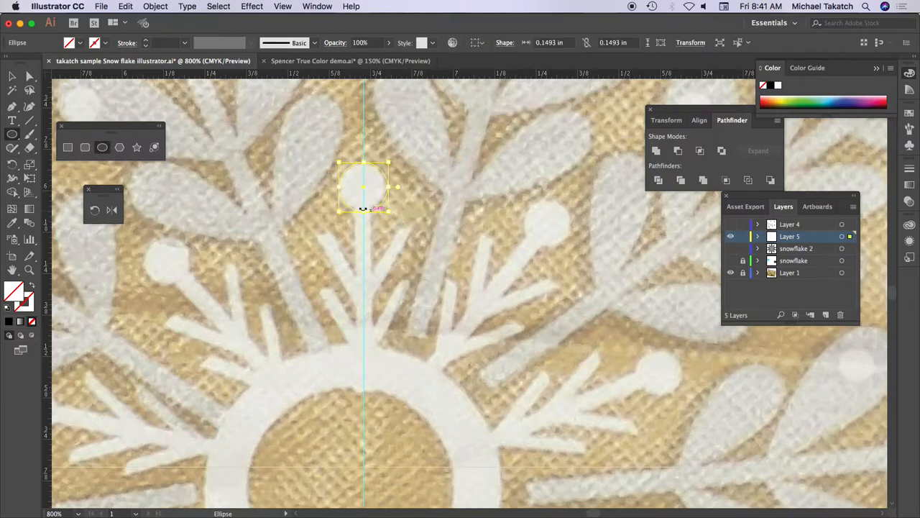
{"action": "left_click", "coordinate": [8, 308]}
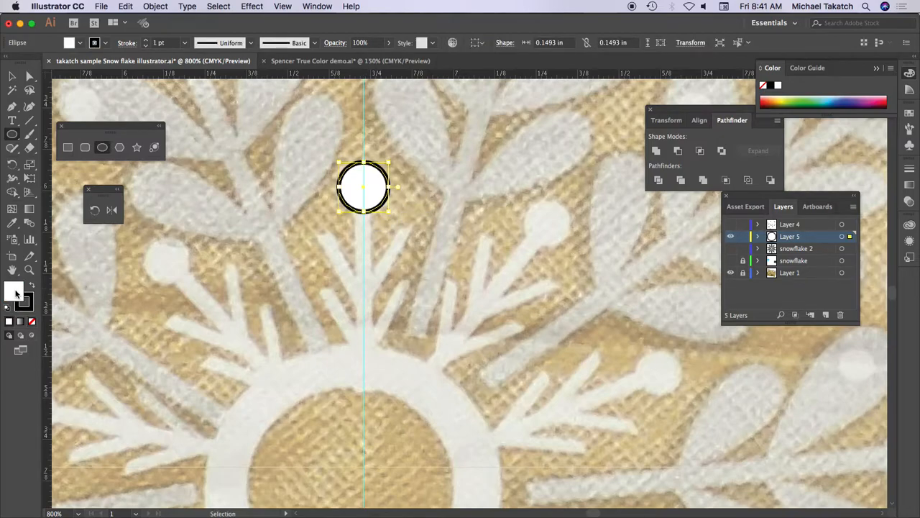
{"action": "left_click", "coordinate": [32, 321]}
Draw a rectangle about 0.05 by 0.5 in along the sprig's stem and align its horizontal centre with the tip circle.
{"action": "left_click", "coordinate": [67, 147]}
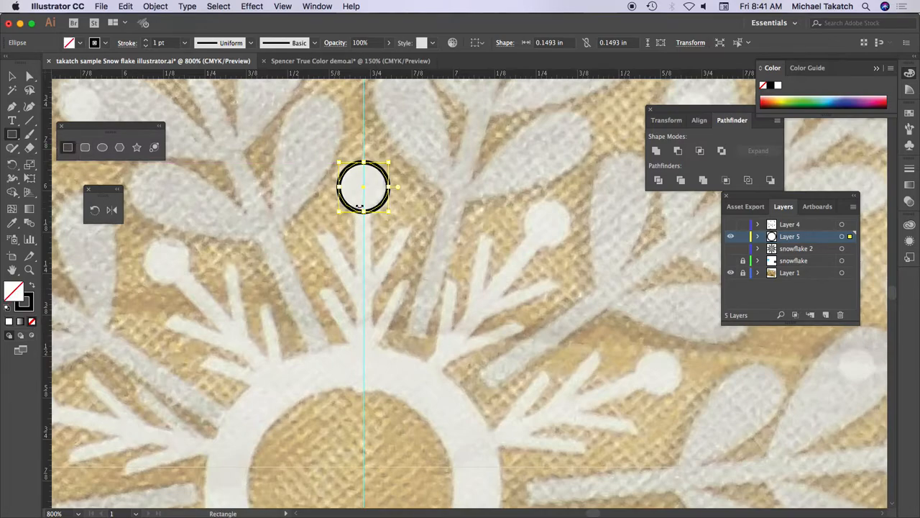
{"action": "left_click_drag", "start_coordinate": [354, 200], "coordinate": [370, 365]}
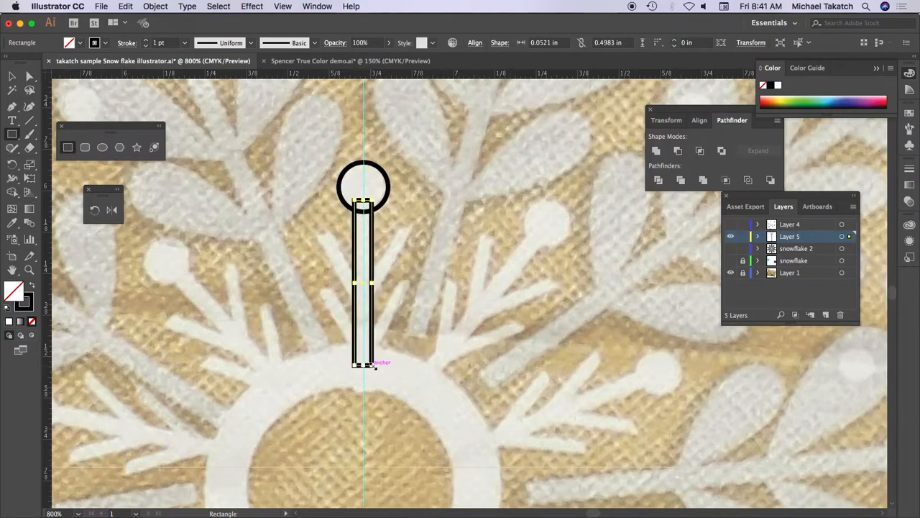
{"action": "left_click", "coordinate": [12, 75]}
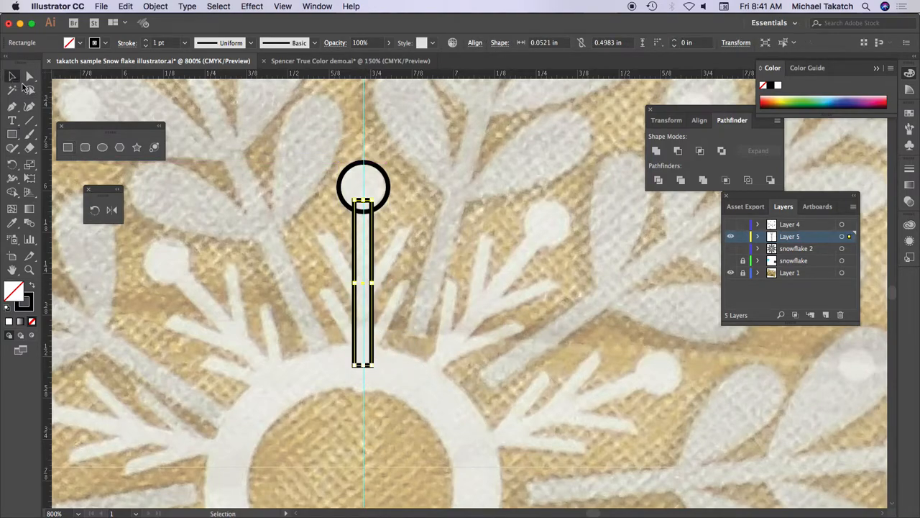
{"action": "left_click", "coordinate": [353, 173], "text": "shift"}
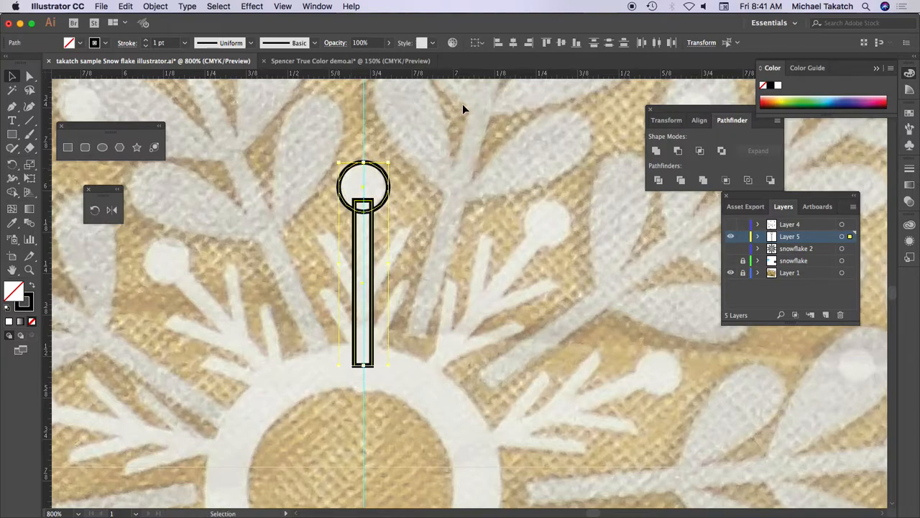
{"action": "left_click", "coordinate": [513, 43]}
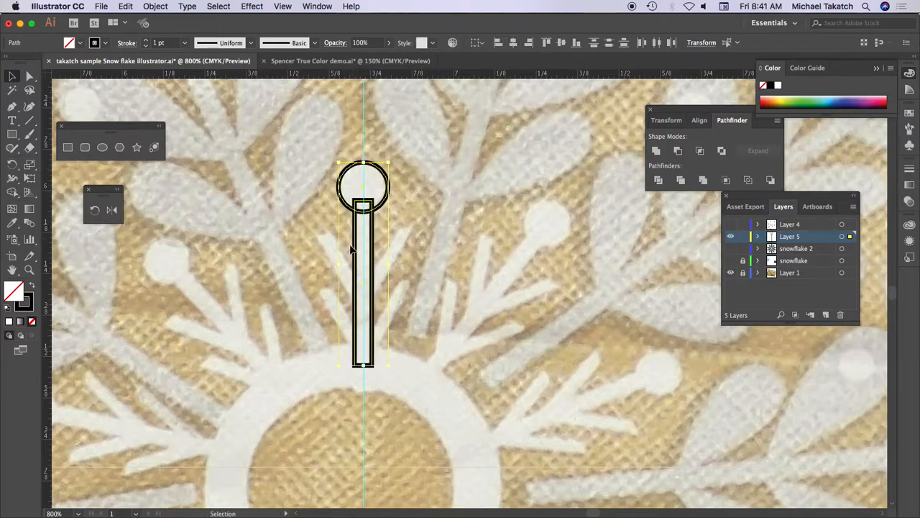
Draw a diagonal line along the sprig's upper-left twig, ending on the stem, with a 3 pt stroke.
{"action": "left_click", "coordinate": [31, 123]}
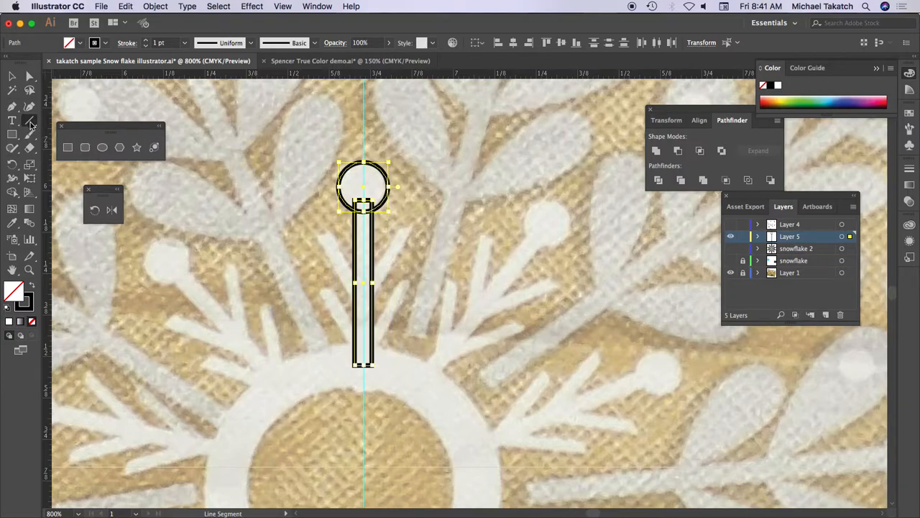
{"action": "left_click_drag", "start_coordinate": [323, 235], "coordinate": [363, 302]}
{"action": "left_click", "coordinate": [169, 43]}
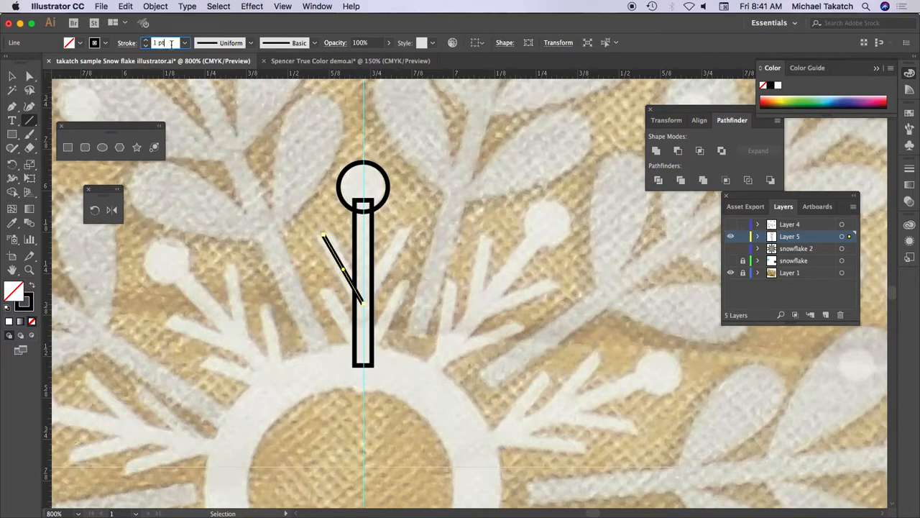
{"action": "key", "text": "Up"}
{"action": "key", "text": "Up"}
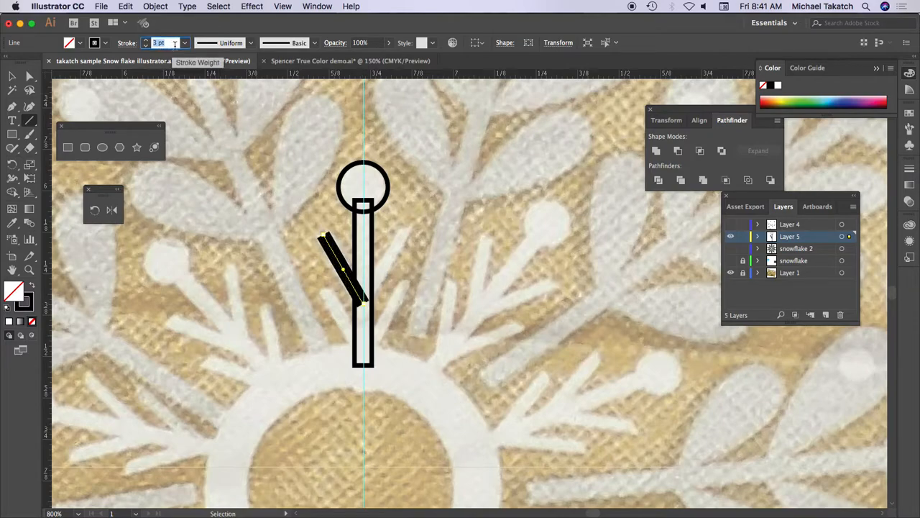
Outline the upper-left twig's stroke and swap fill and stroke, making it an unfilled shape with a black outline.
{"action": "left_click", "coordinate": [155, 6]}
{"action": "mouse_move", "coordinate": [183, 258]}
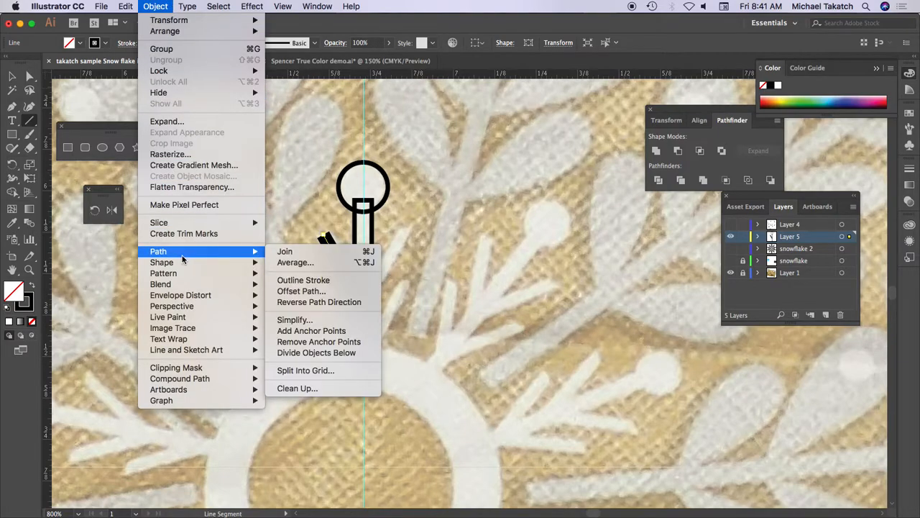
{"action": "left_click", "coordinate": [309, 280]}
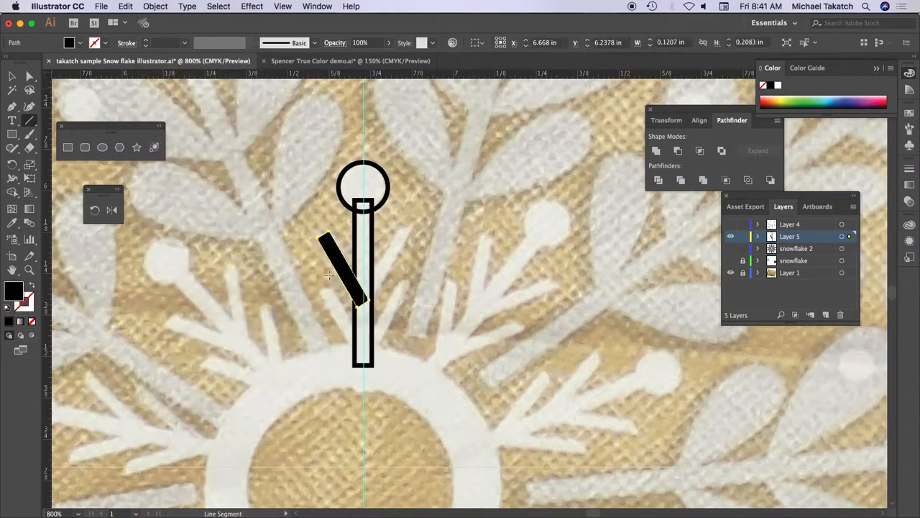
{"action": "left_click", "coordinate": [32, 286]}
{"action": "left_click", "coordinate": [12, 76]}
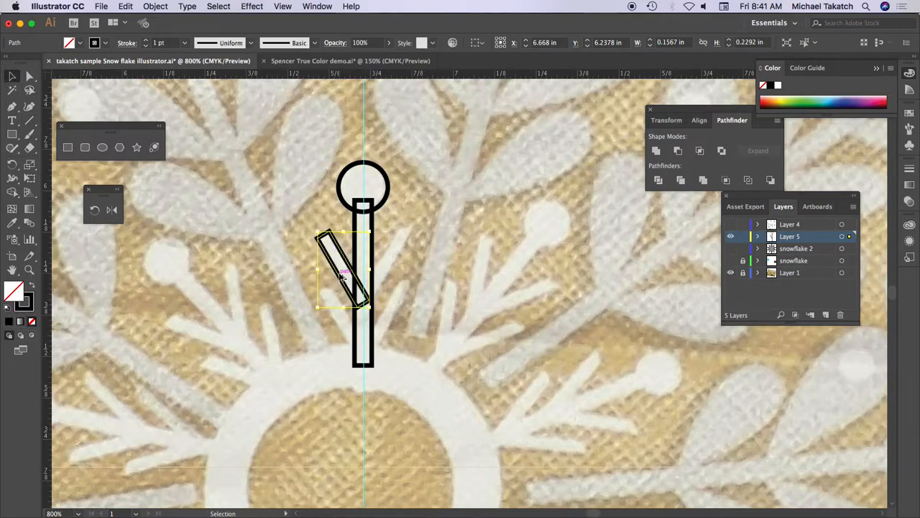
{"action": "left_click_drag", "start_coordinate": [343, 279], "coordinate": [343, 332]}
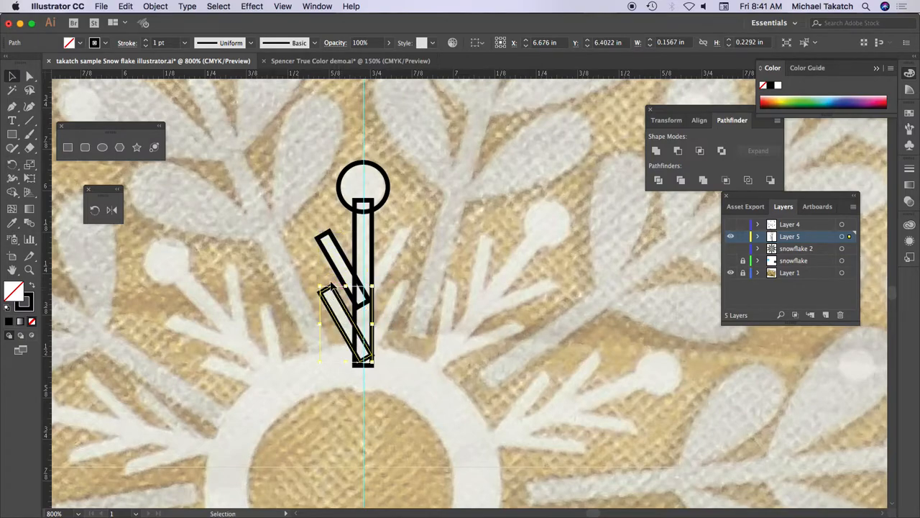
{"action": "key", "text": "Delete"}
Draw a diagonal line along the sprig's lower-left twig, ending near the stem's base, with a 3 pt stroke.
{"action": "left_click", "coordinate": [29, 120]}
{"action": "left_click_drag", "start_coordinate": [326, 296], "coordinate": [365, 357]}
{"action": "left_click", "coordinate": [170, 43]}
{"action": "type", "text": "3"}
{"action": "key", "text": "Return"}
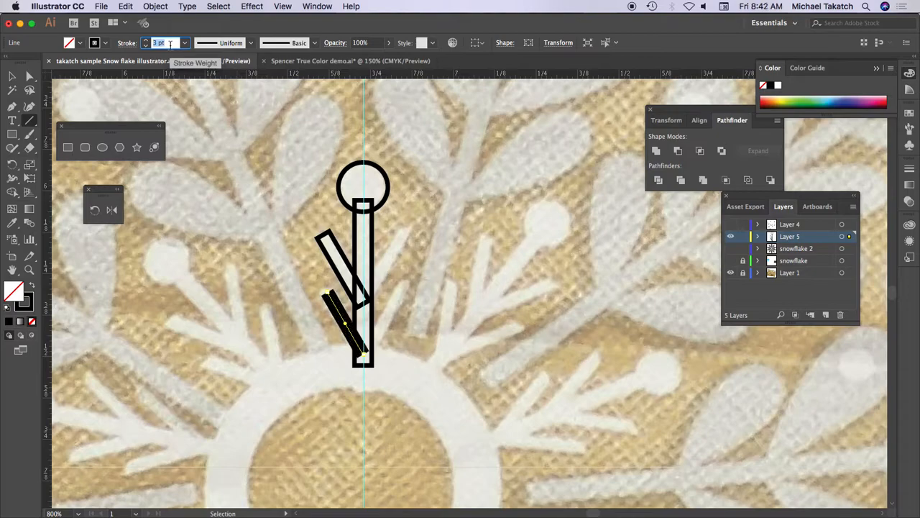
Convert the lower-left twig line to an outlined shape with Outline Stroke, and swap its fill and stroke.
{"action": "left_click", "coordinate": [157, 8]}
{"action": "mouse_move", "coordinate": [190, 251]}
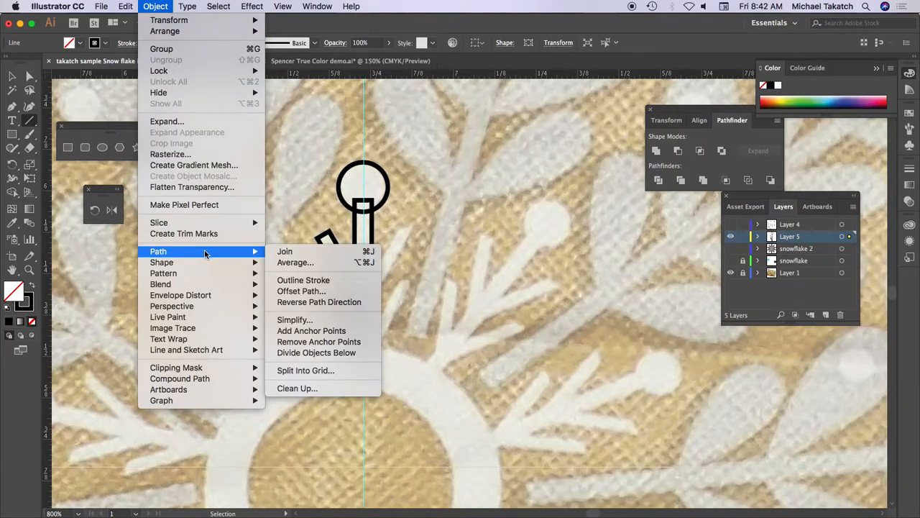
{"action": "left_click", "coordinate": [313, 279]}
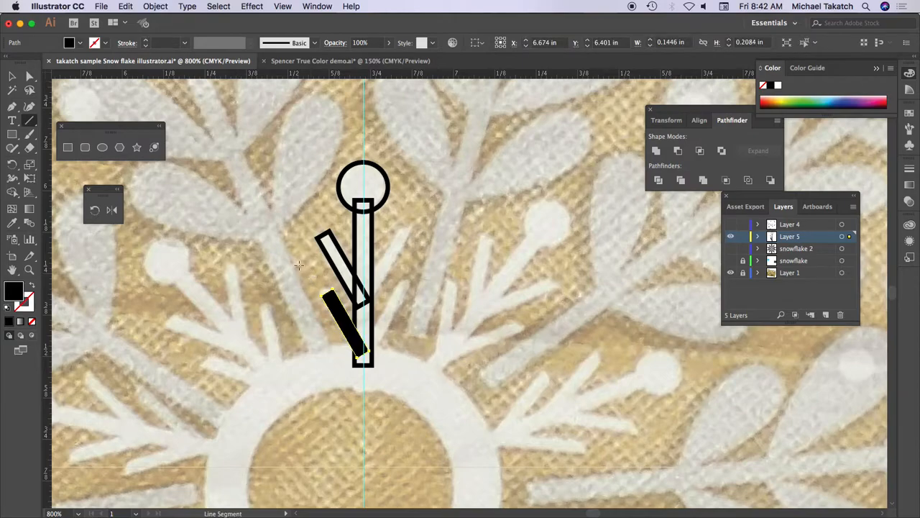
{"action": "left_click", "coordinate": [32, 287]}
Select both left twigs and reflect a copy of them across the vertical guide onto the stem's other side.
{"action": "left_click", "coordinate": [12, 75]}
{"action": "left_click_drag", "start_coordinate": [311, 223], "coordinate": [331, 332]}
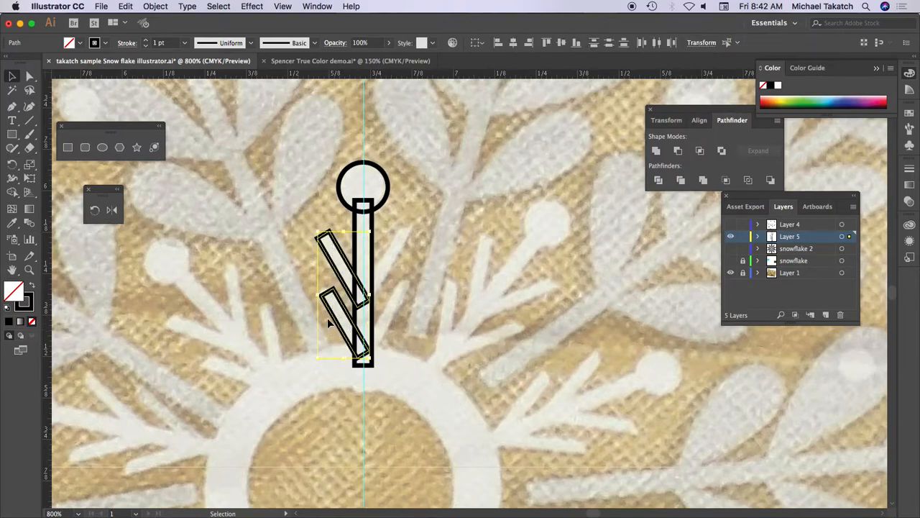
{"action": "key", "text": "Left"}
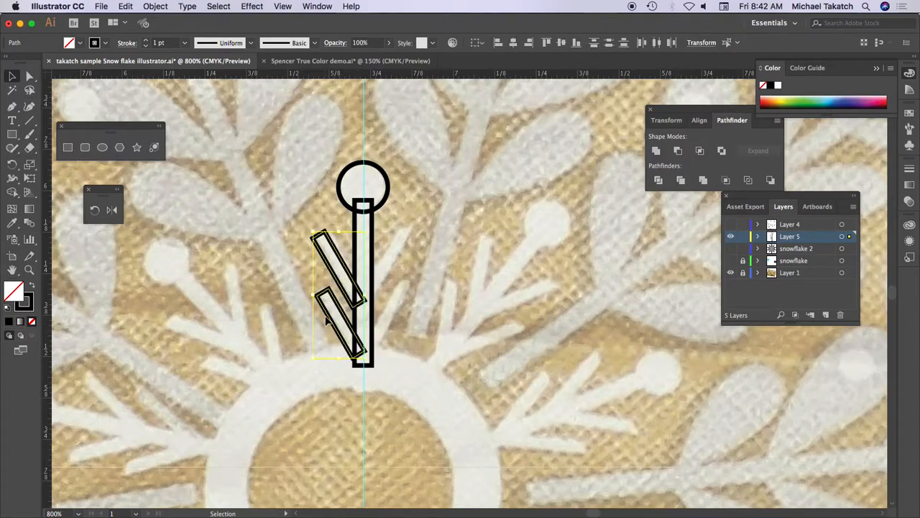
{"action": "key", "text": "Right"}
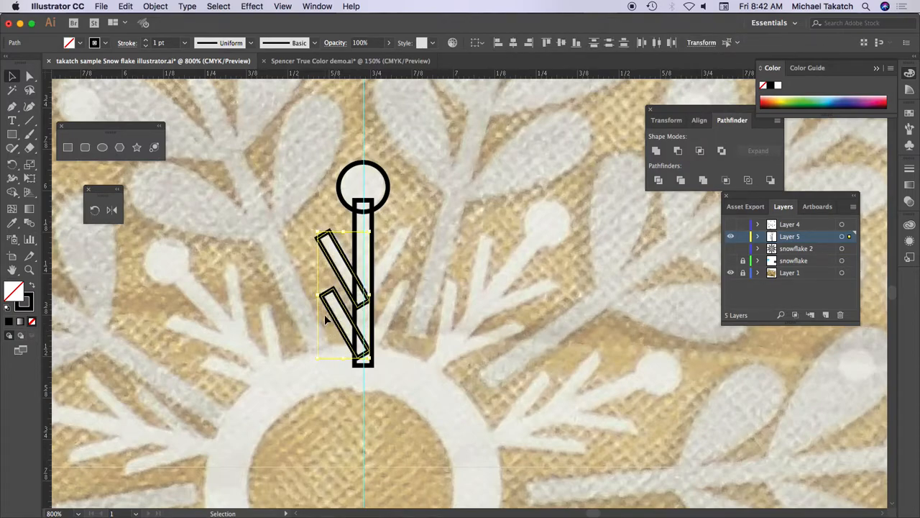
{"action": "left_click", "coordinate": [112, 210]}
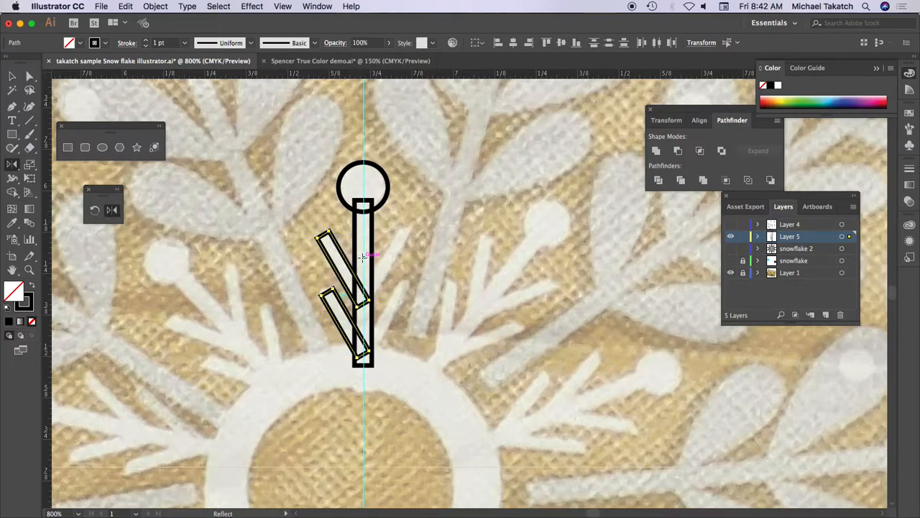
{"action": "left_click", "coordinate": [364, 255], "text": "alt"}
{"action": "left_click", "coordinate": [581, 353]}
Unite the tip circle, stem and all four twigs into a single sprig shape.
{"action": "key", "text": "v"}
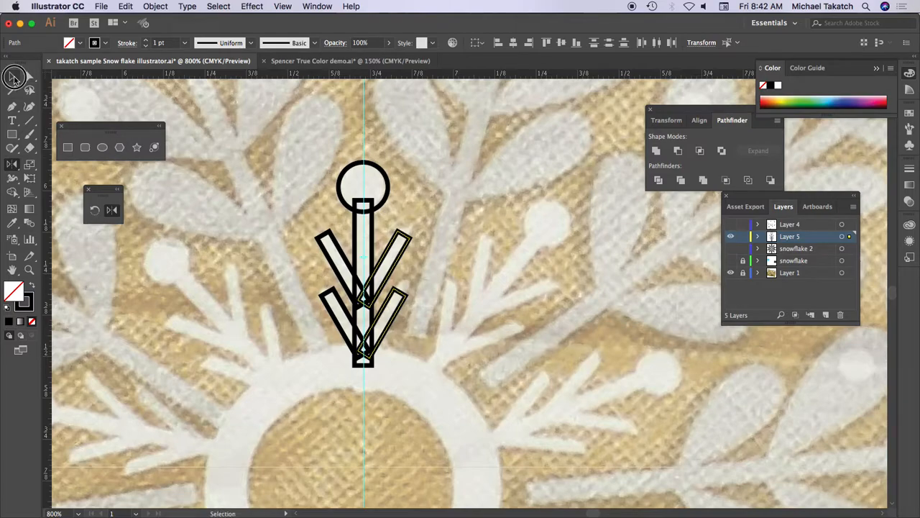
{"action": "left_click_drag", "start_coordinate": [295, 149], "coordinate": [446, 402]}
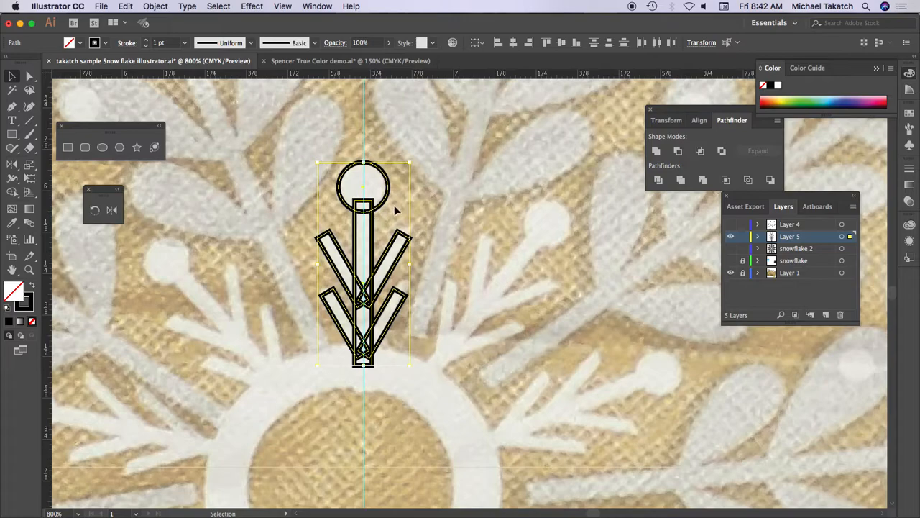
{"action": "left_click_drag", "start_coordinate": [689, 115], "coordinate": [474, 128]}
{"action": "left_click", "coordinate": [442, 165]}
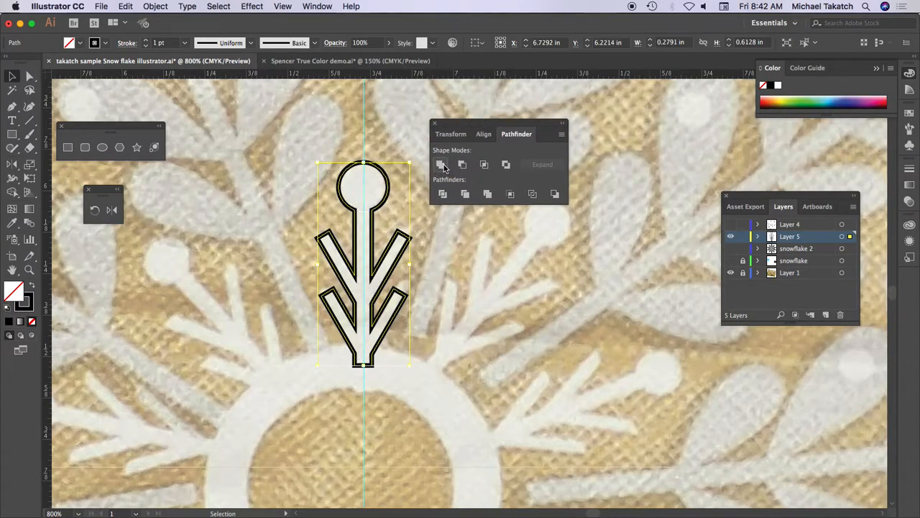
{"action": "left_click_drag", "start_coordinate": [495, 127], "coordinate": [646, 121]}
Create a copy of the sprig rotated 360/10 (36°) about the intersection of the guides.
{"action": "key", "text": "a"}
{"action": "key", "text": "super+minus"}
{"action": "key", "text": "super+minus"}
{"action": "key", "text": "super+minus"}
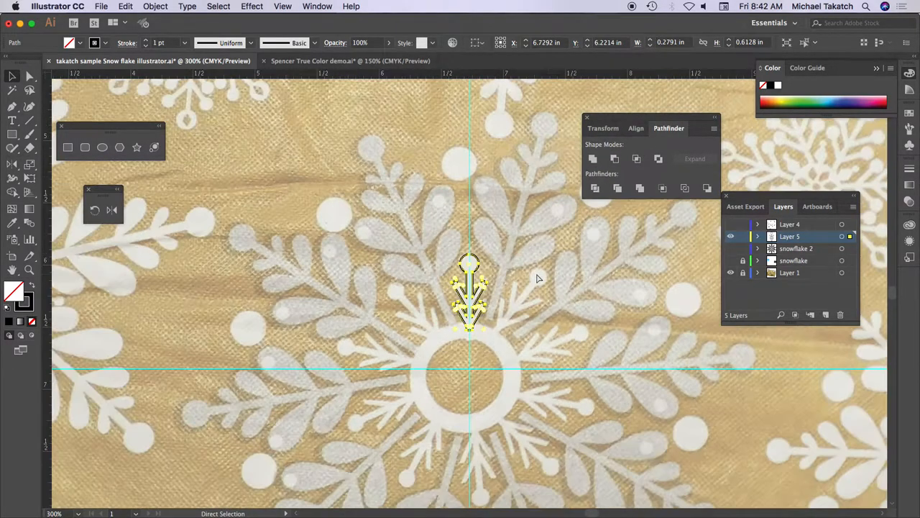
{"action": "left_click_drag", "start_coordinate": [527, 324], "coordinate": [437, 232]}
{"action": "key", "text": "v"}
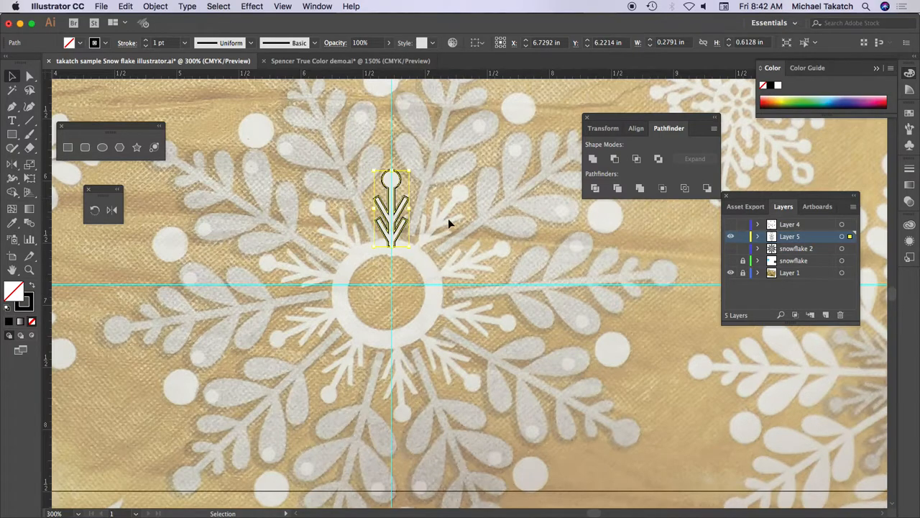
{"action": "left_click", "coordinate": [96, 209]}
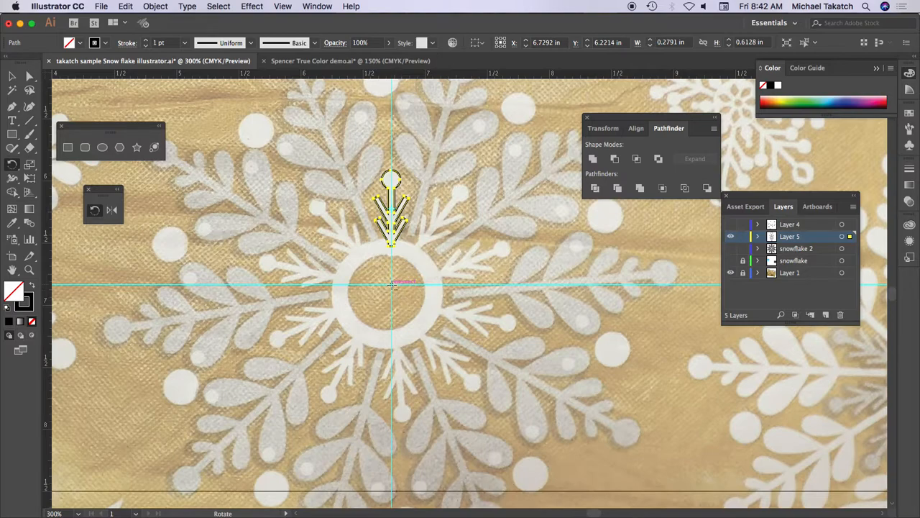
{"action": "left_click", "coordinate": [392, 285], "text": "alt"}
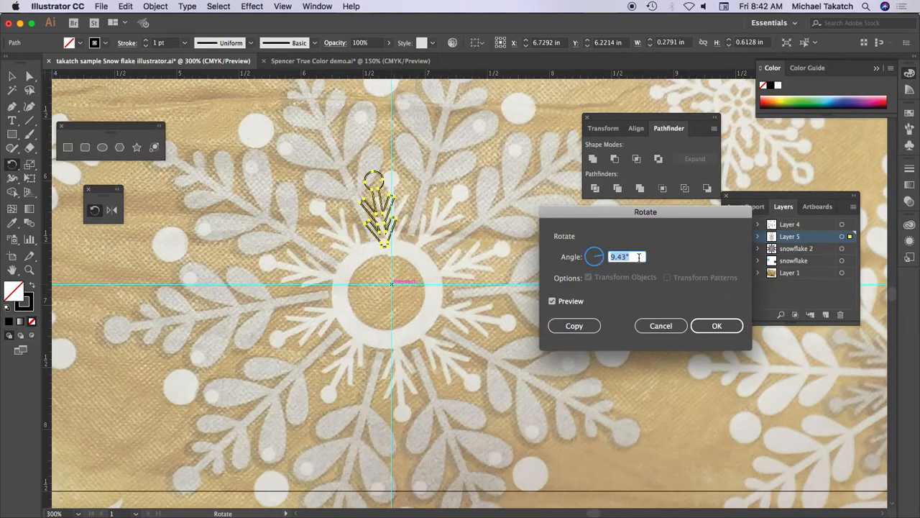
{"action": "type", "text": "360/10"}
{"action": "left_click", "coordinate": [552, 301]}
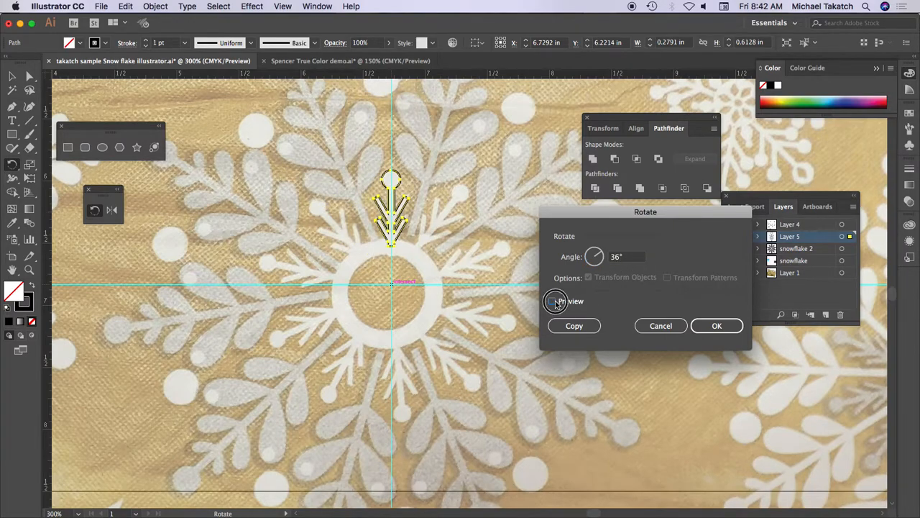
{"action": "left_click", "coordinate": [553, 302]}
{"action": "left_click", "coordinate": [574, 325]}
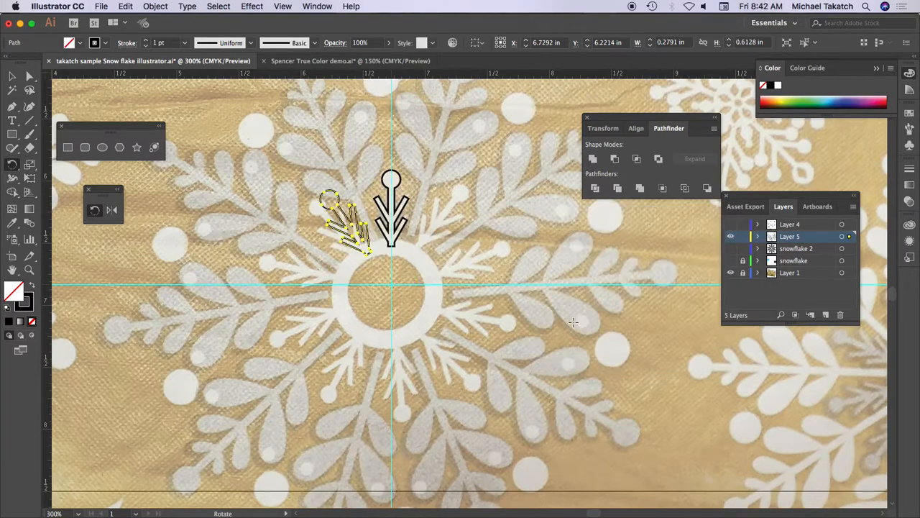
Repeat the rotated copy eight more times to complete a circle of ten sprigs around the centre.
{"action": "key", "text": "super+d"}
{"action": "key", "text": "super+d"}
{"action": "key", "text": "super+d"}
{"action": "key", "text": "super+d"}
{"action": "key", "text": "super+d"}
{"action": "key", "text": "super+d"}
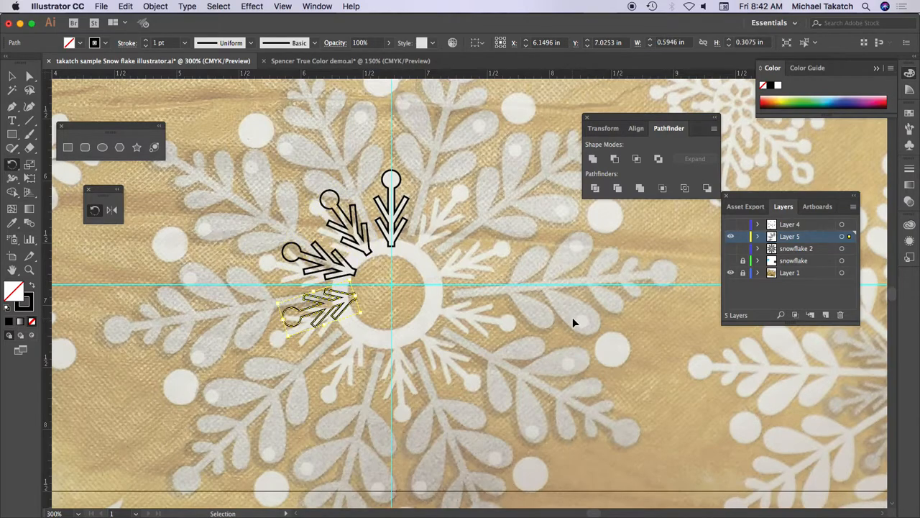
{"action": "key", "text": "super+d"}
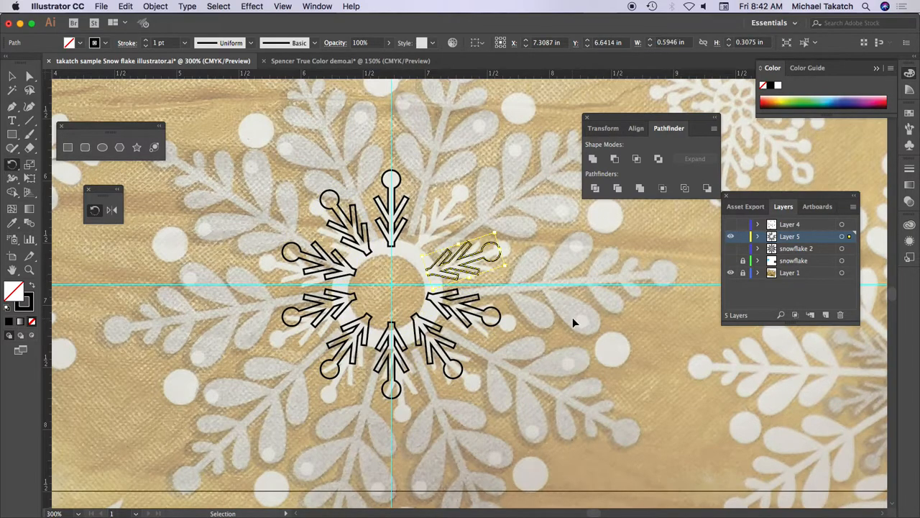
{"action": "key", "text": "super+d"}
Select all ten sprigs, group them, and hide Layer 5.
{"action": "key", "text": "r"}
{"action": "left_click", "coordinate": [12, 75]}
{"action": "left_click", "coordinate": [275, 173]}
{"action": "left_click_drag", "start_coordinate": [273, 180], "coordinate": [536, 408]}
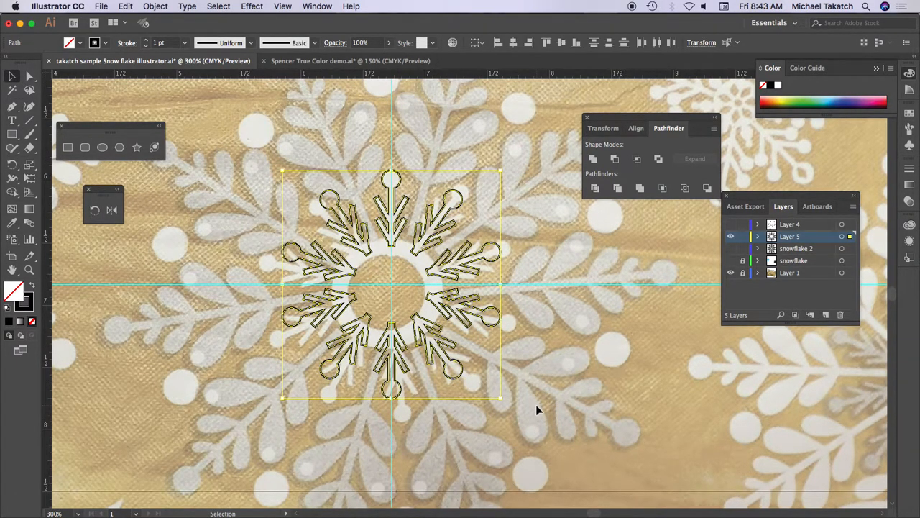
{"action": "key", "text": "a"}
{"action": "key", "text": "super+g"}
{"action": "key", "text": "v"}
{"action": "left_click", "coordinate": [731, 237]}
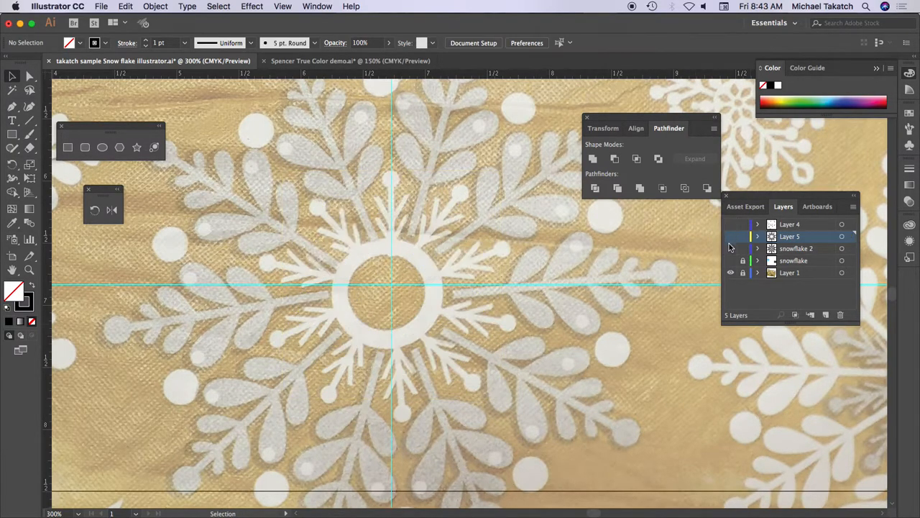
Show the snowflake 2 layer and make it the active layer.
{"action": "left_click", "coordinate": [730, 249]}
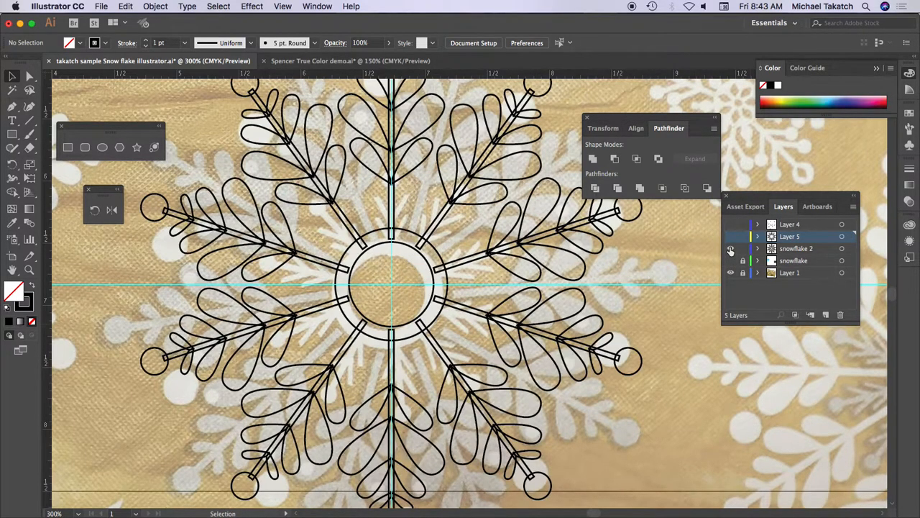
{"action": "left_click", "coordinate": [792, 249]}
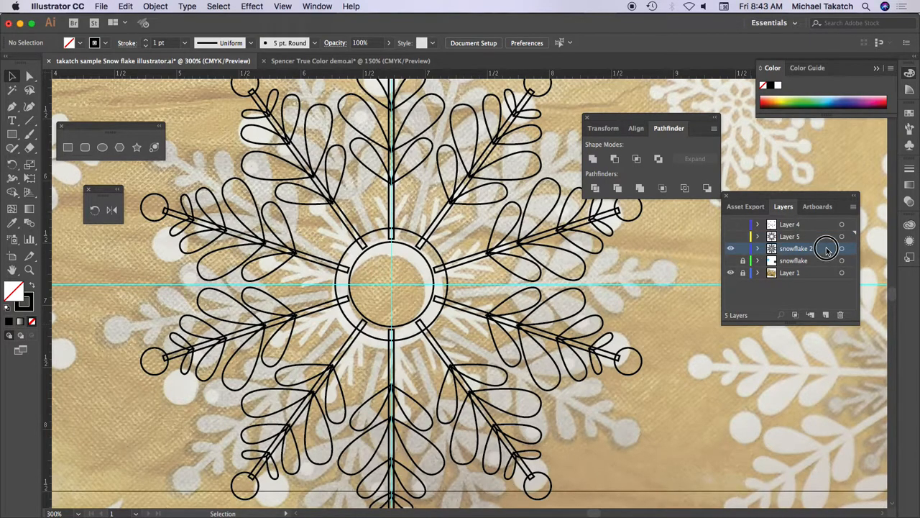
Try to paste the copied sprig group onto the snowflake 2 layer, and undo the paste.
{"action": "left_click", "coordinate": [129, 7]}
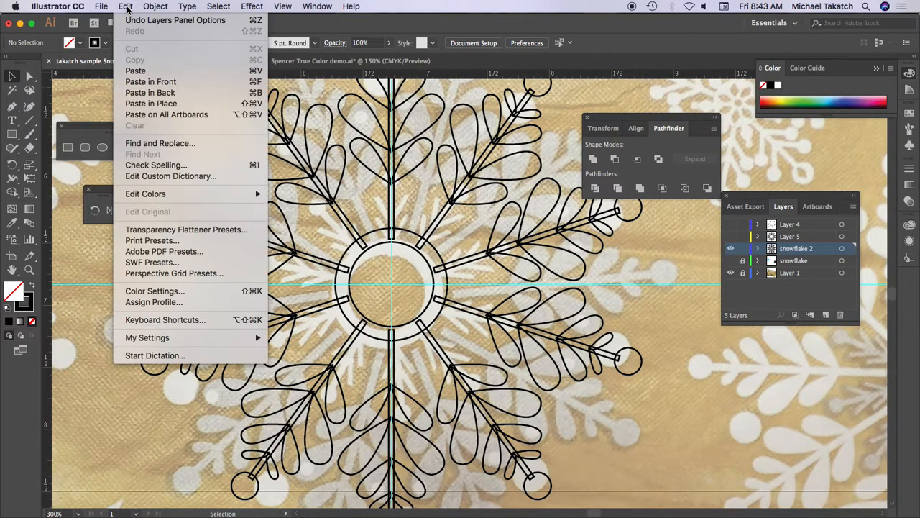
{"action": "left_click", "coordinate": [156, 71]}
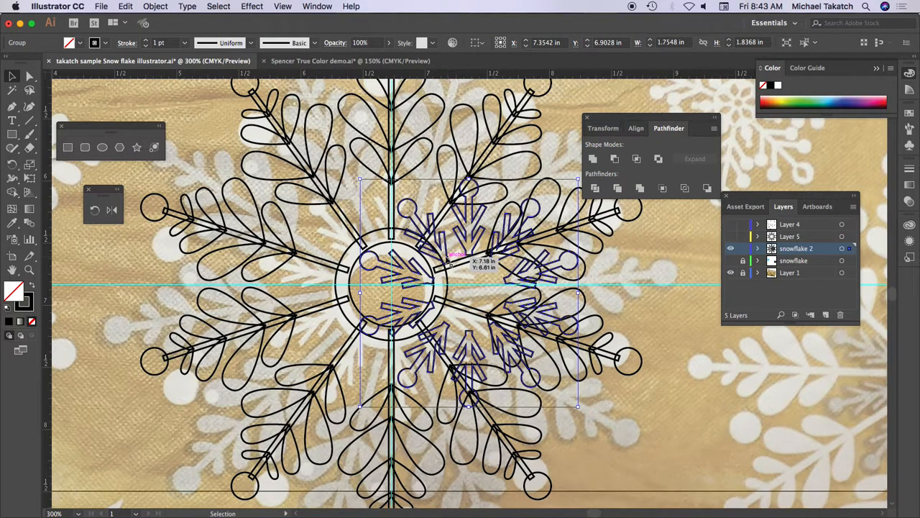
{"action": "key", "text": "super+z"}
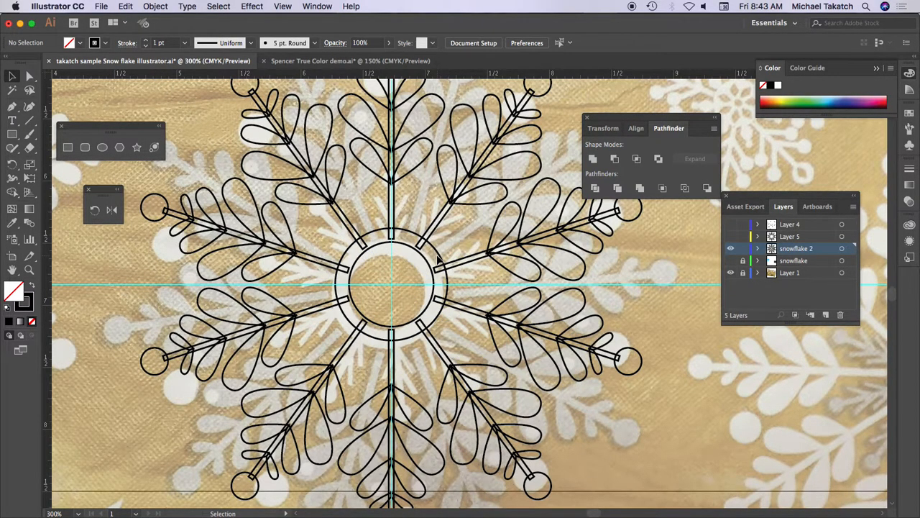
{"action": "left_click", "coordinate": [127, 7]}
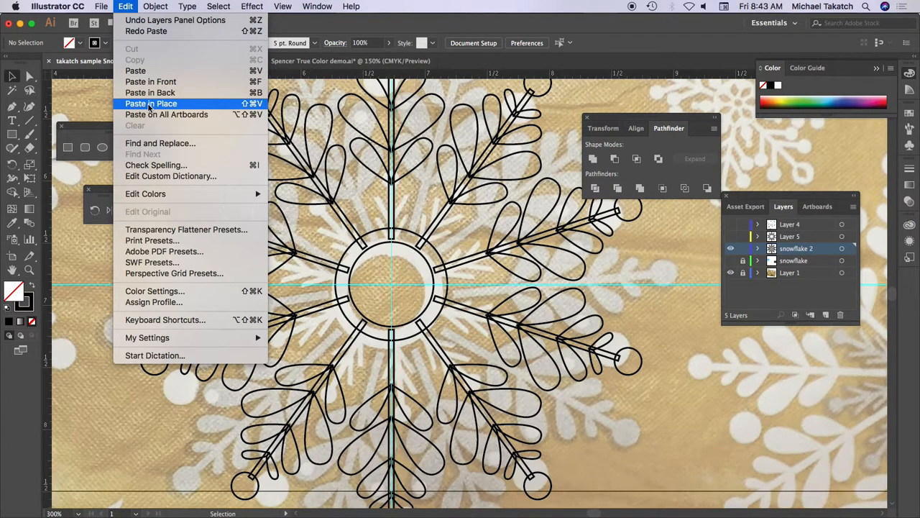
{"action": "left_click", "coordinate": [10, 77]}
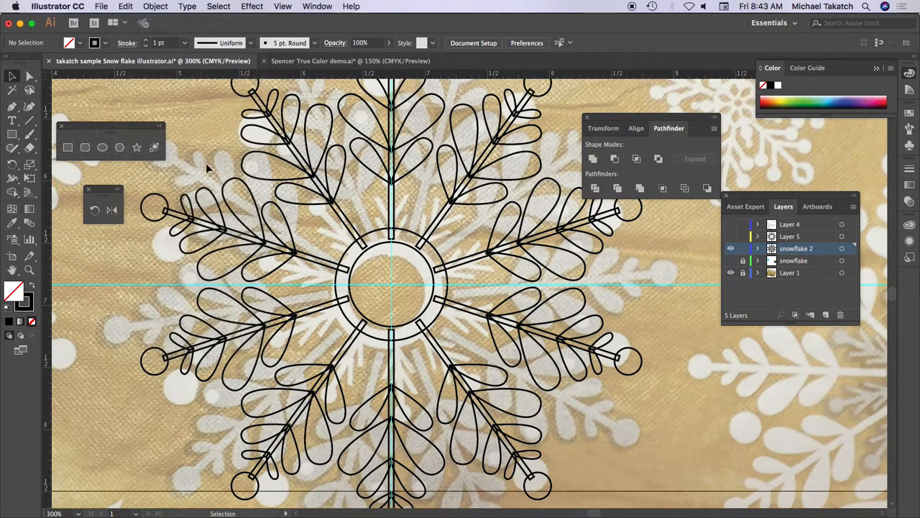
Select all ten large branches with the central ring, unite them into a single shape, and deselect it.
{"action": "key", "text": "super+minus"}
{"action": "key", "text": "super+minus"}
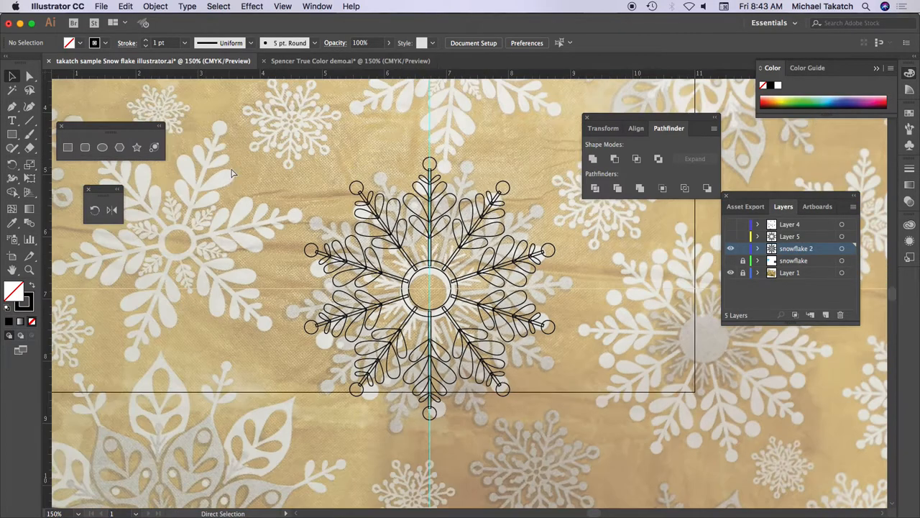
{"action": "left_click_drag", "start_coordinate": [305, 164], "coordinate": [572, 443]}
{"action": "left_click", "coordinate": [592, 158]}
{"action": "left_click", "coordinate": [240, 186]}
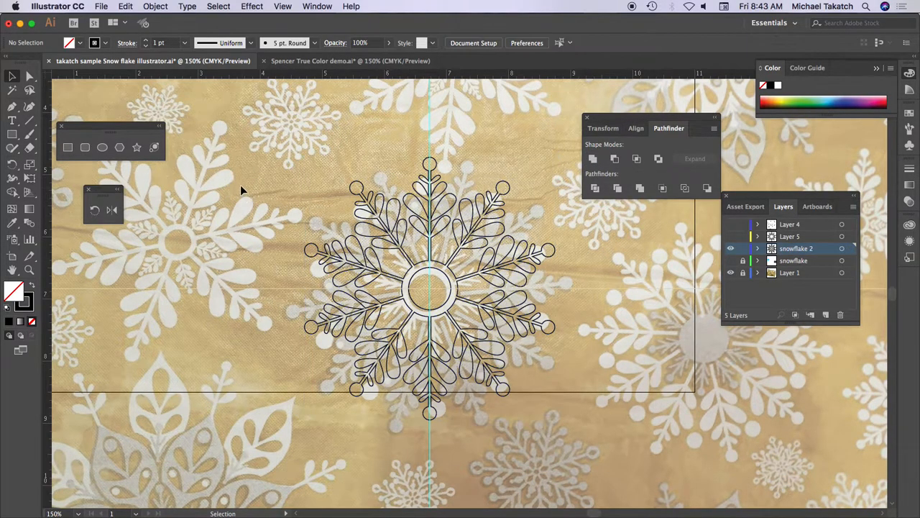
Paste the sprig group in place, try rotating it freehand so its sprigs sit between the branches, and undo the rotation.
{"action": "left_click", "coordinate": [126, 9]}
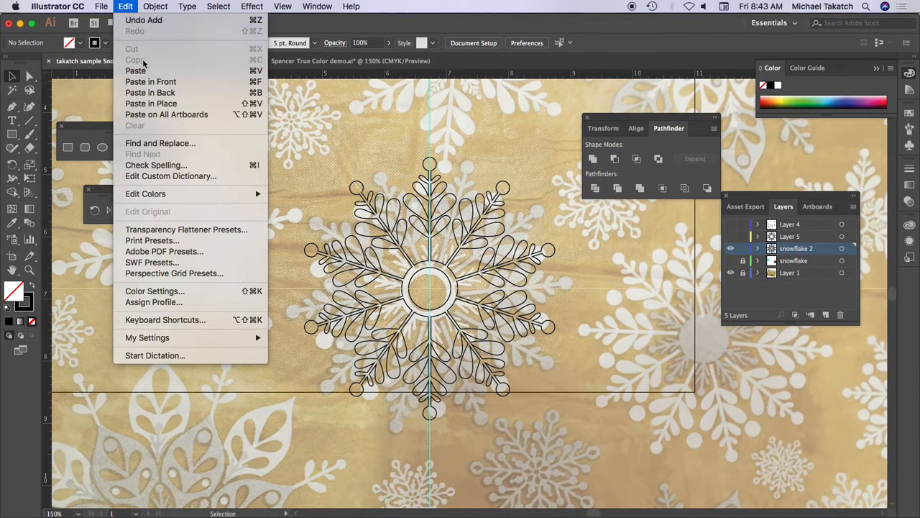
{"action": "left_click", "coordinate": [148, 107]}
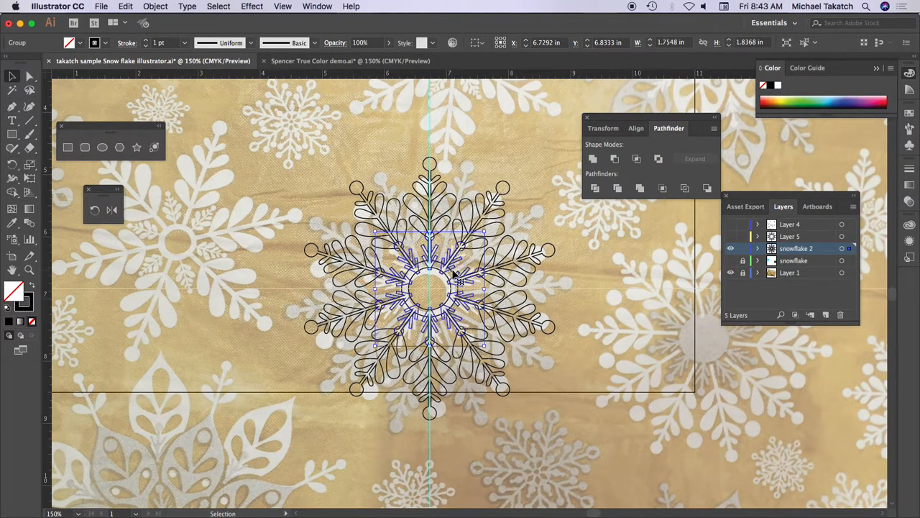
{"action": "key", "text": "a"}
{"action": "key", "text": "super+equal"}
{"action": "key", "text": "super+equal"}
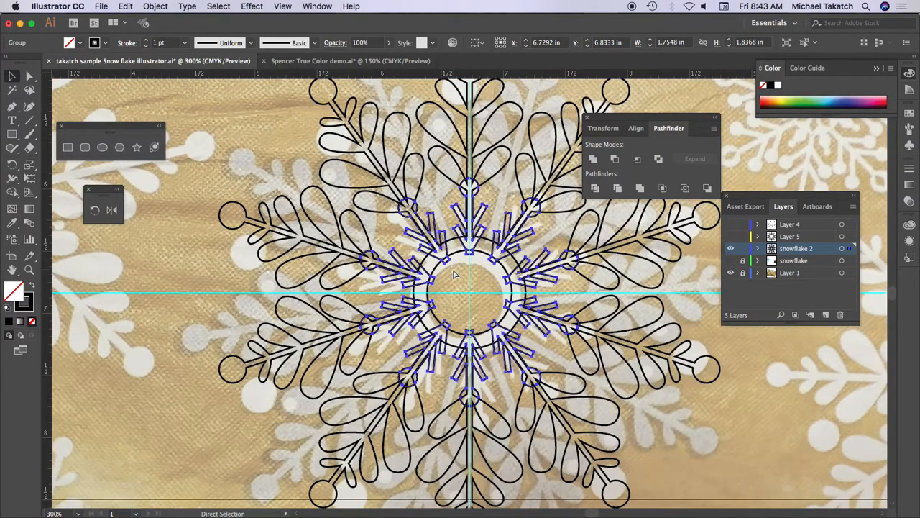
{"action": "key", "text": "v"}
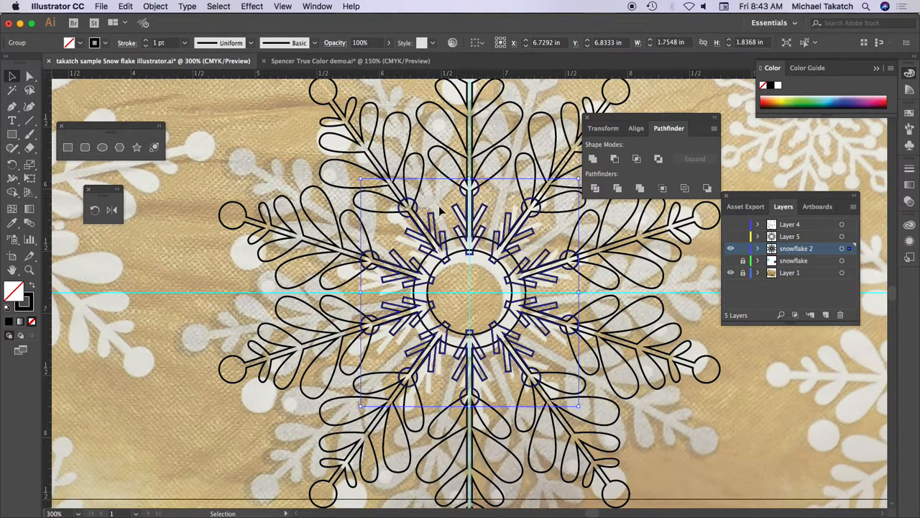
{"action": "left_click_drag", "start_coordinate": [353, 171], "coordinate": [317, 219]}
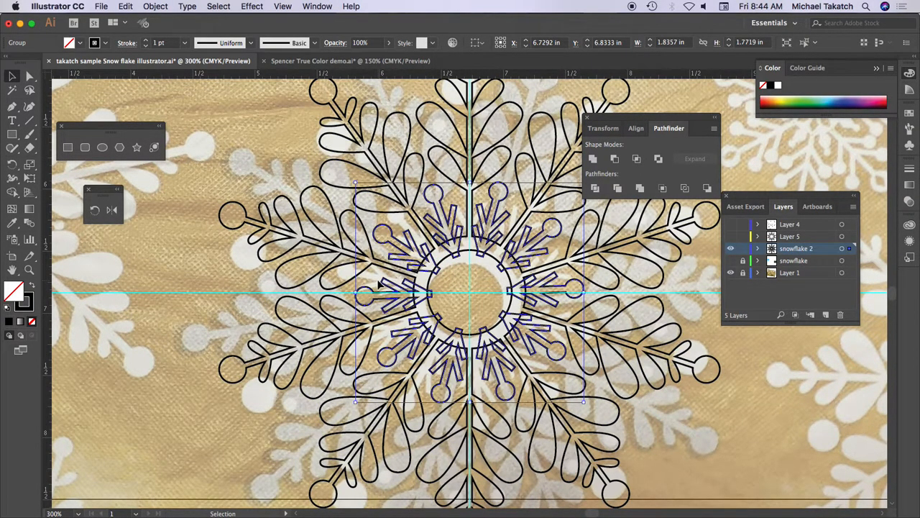
{"action": "key", "text": "super+z"}
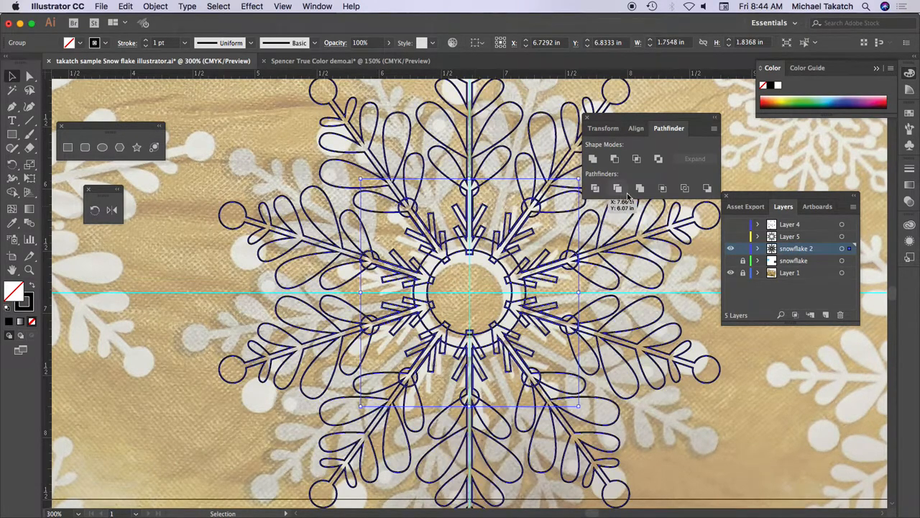
Preview a 30° rotation of the sprig group and cancel it.
{"action": "left_click", "coordinate": [95, 210]}
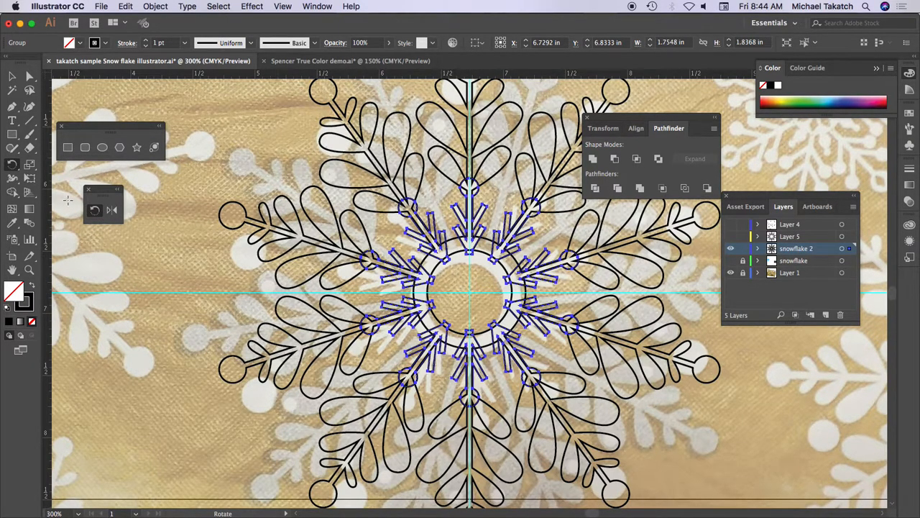
{"action": "double_click", "coordinate": [93, 210]}
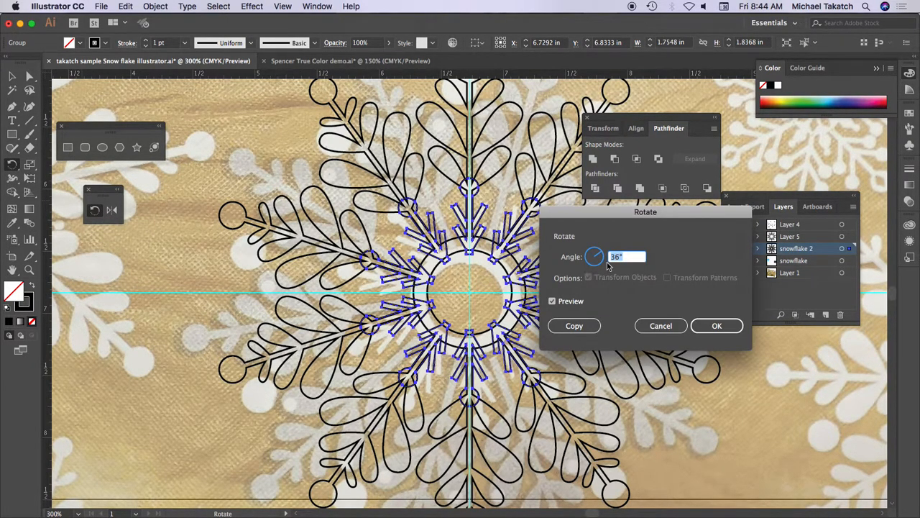
{"action": "type", "text": "30"}
{"action": "left_click", "coordinate": [552, 301]}
{"action": "left_click", "coordinate": [552, 301]}
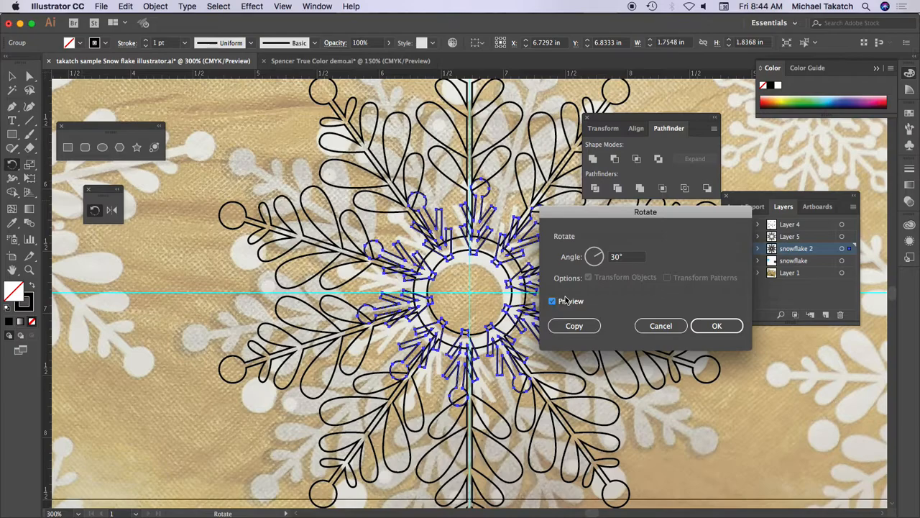
{"action": "left_click", "coordinate": [672, 326]}
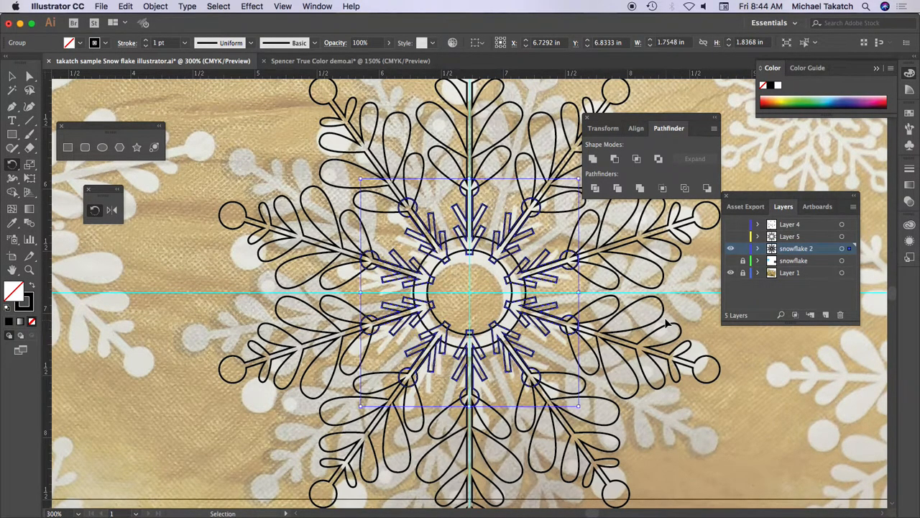
Undo the in-place paste of the sprig group.
{"action": "key", "text": "super+shift+a"}
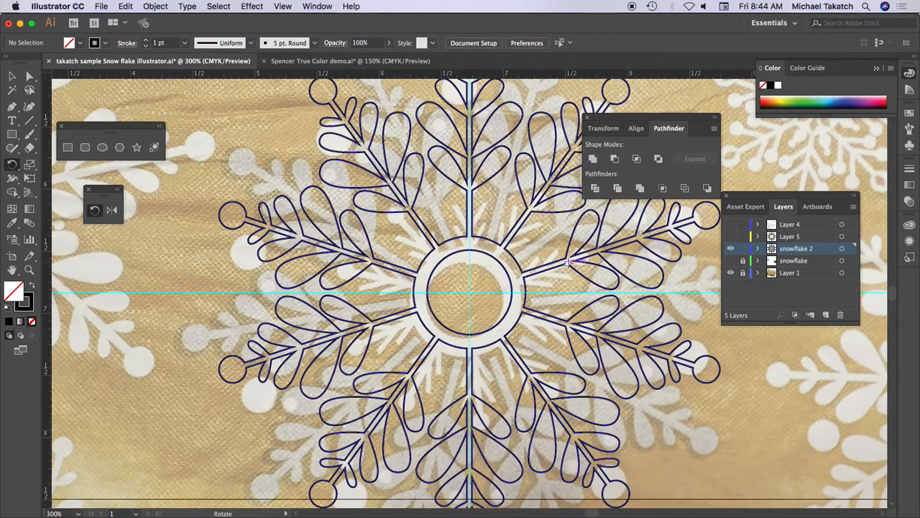
{"action": "key", "text": "super+minus"}
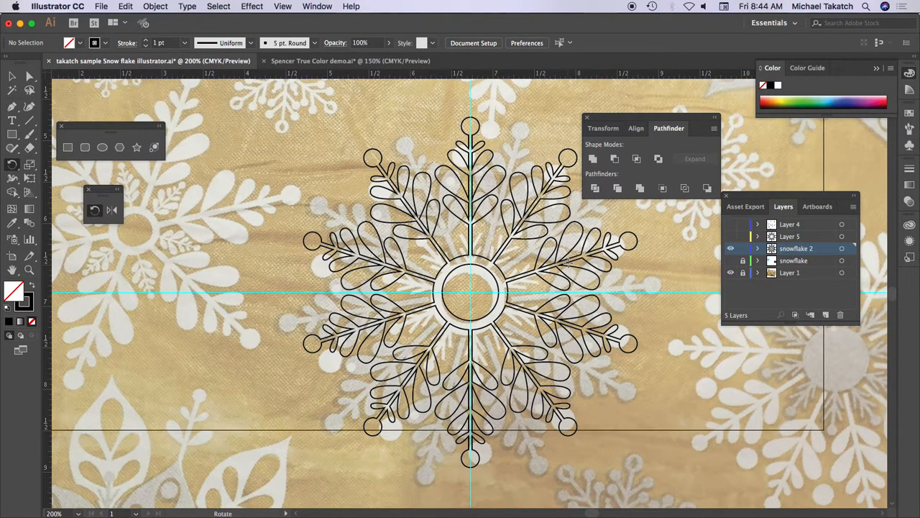
{"action": "key", "text": "super+Tab"}
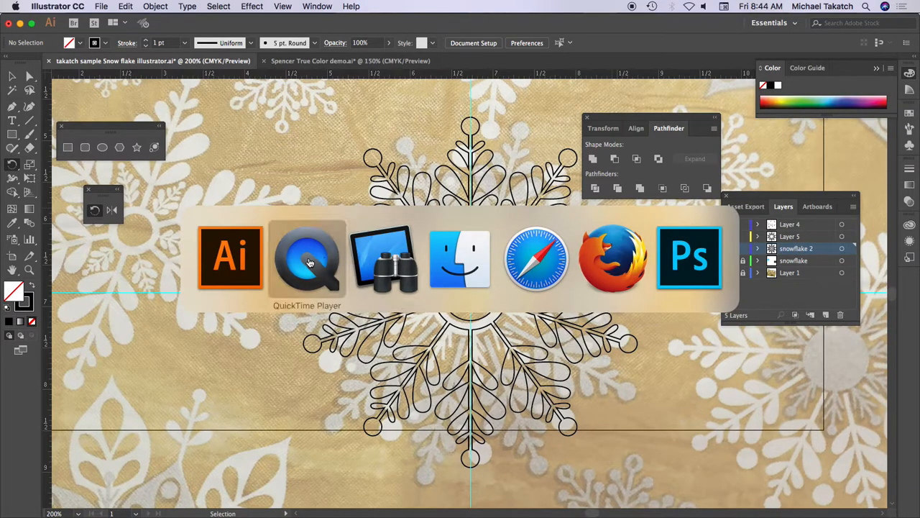
{"action": "left_click", "coordinate": [234, 258]}
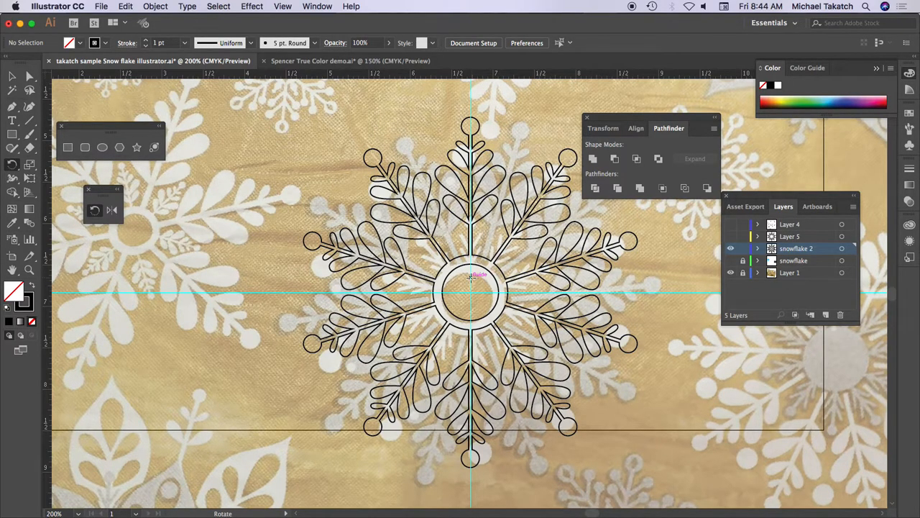
Paste the sprig group in place on snowflake 2 and rotate it freehand around its centre until the sprigs sit between the large branches.
{"action": "left_click", "coordinate": [126, 6]}
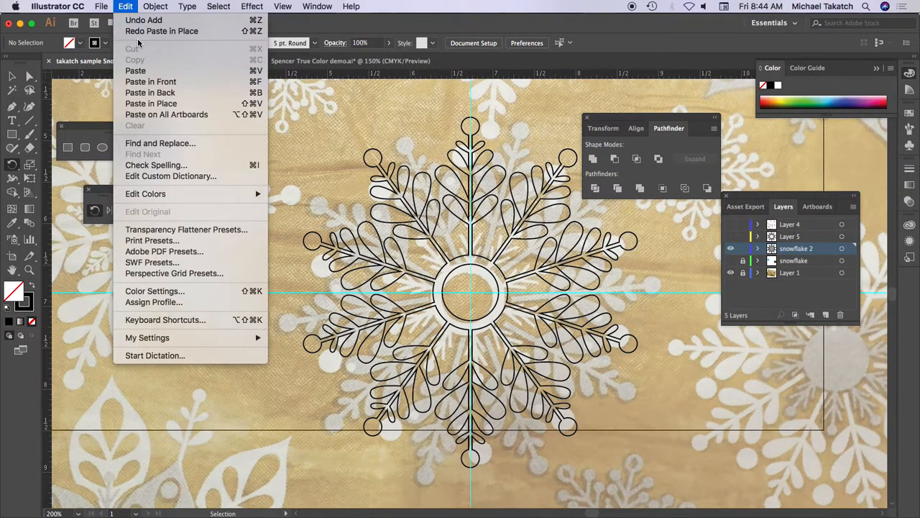
{"action": "left_click", "coordinate": [163, 105]}
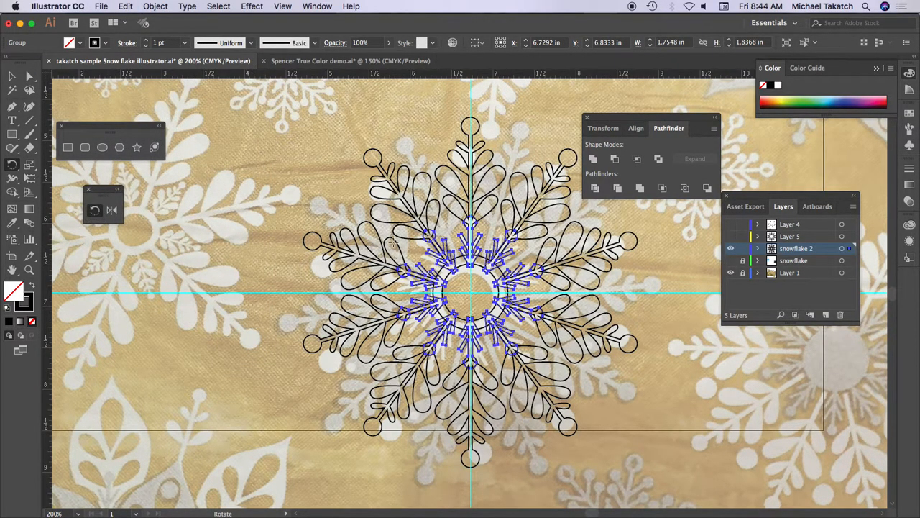
{"action": "left_click_drag", "start_coordinate": [417, 240], "coordinate": [405, 256]}
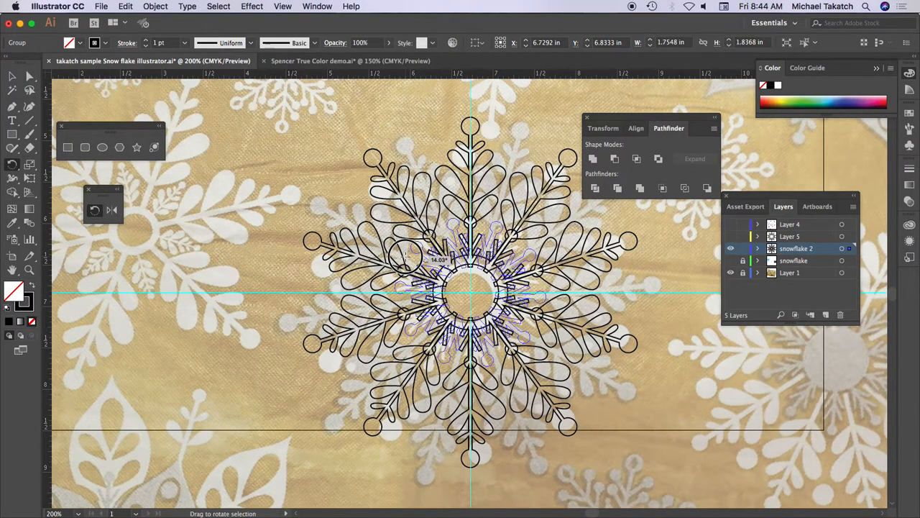
{"action": "left_click_drag", "start_coordinate": [406, 255], "coordinate": [401, 257]}
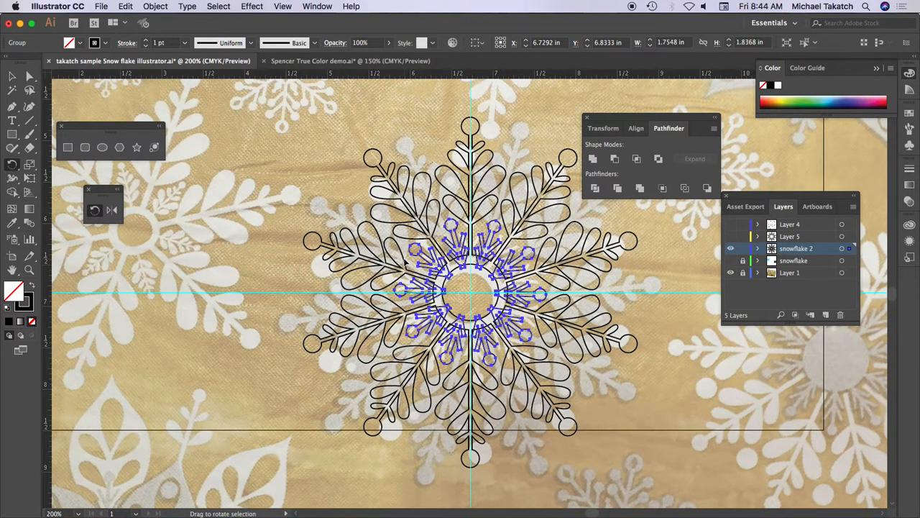
Try to enlarge the rotated sprig group proportionally from its centre, and undo the scaling.
{"action": "key", "text": "v"}
{"action": "left_click_drag", "start_coordinate": [547, 219], "coordinate": [558, 207]}
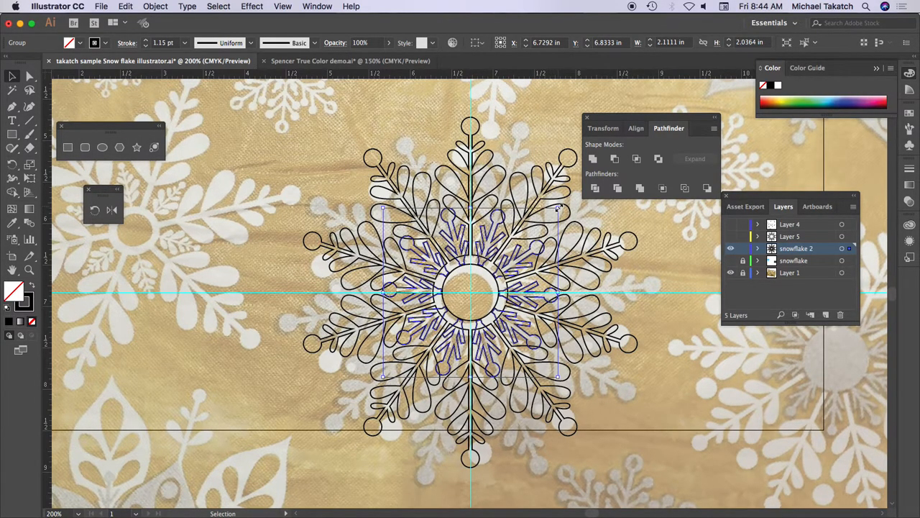
{"action": "key", "text": "super+z"}
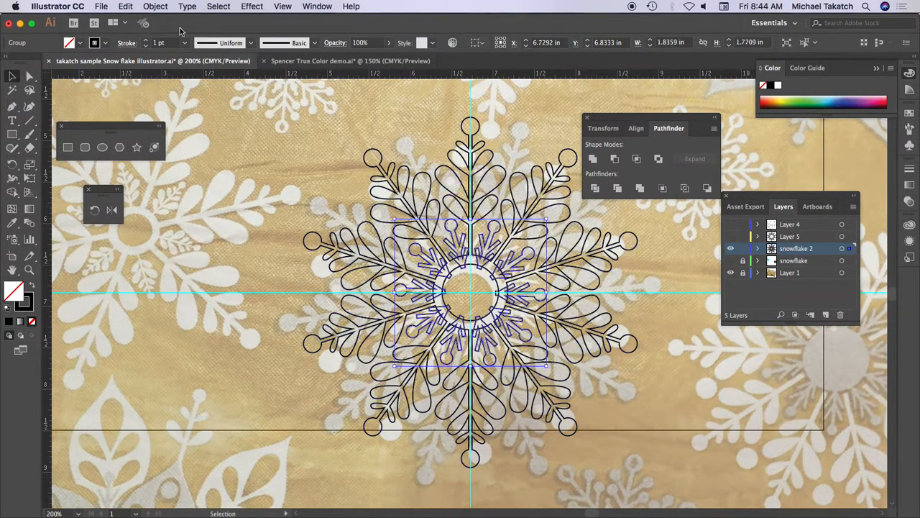
Try uniting the sprig group with the snowflake and filling the combined shape with dark blue, and undo both changes.
{"action": "left_click", "coordinate": [13, 75]}
{"action": "left_click_drag", "start_coordinate": [342, 180], "coordinate": [539, 353]}
{"action": "left_click", "coordinate": [593, 158]}
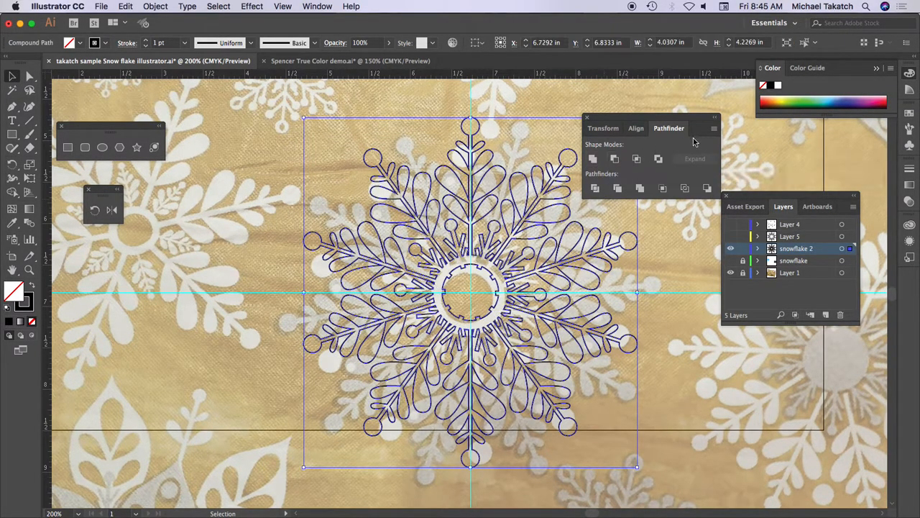
{"action": "left_click", "coordinate": [849, 99]}
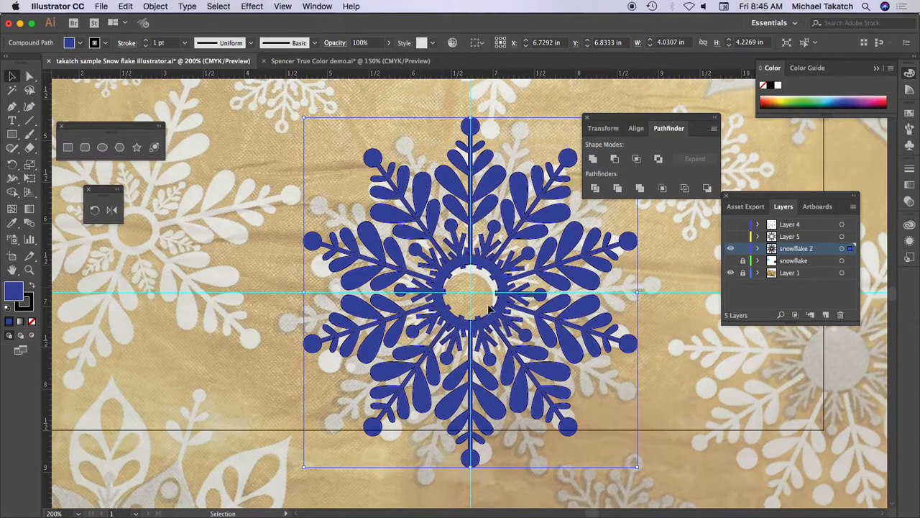
{"action": "key", "text": "slash"}
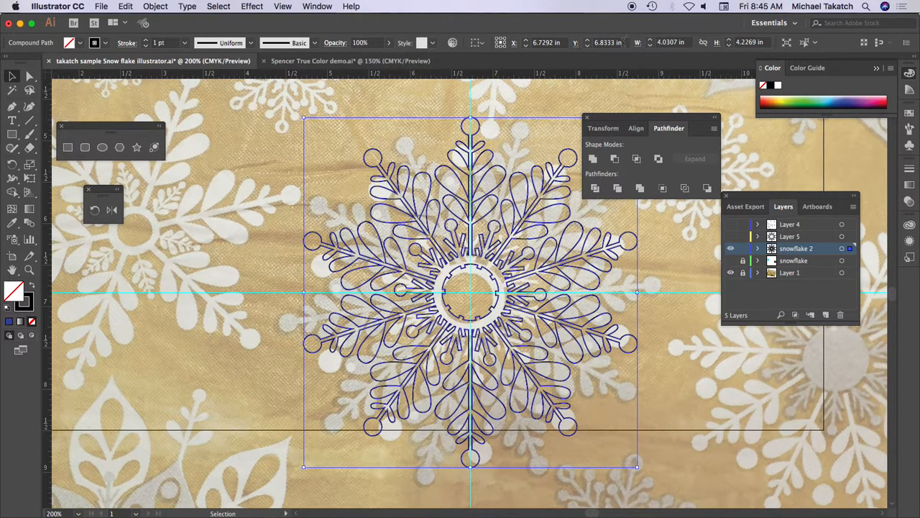
Fill the whole snowflake, including the sprig group, with a medium blue and hide Layer 1 with the background photo.
{"action": "key", "text": "super+a"}
{"action": "left_click", "coordinate": [832, 102]}
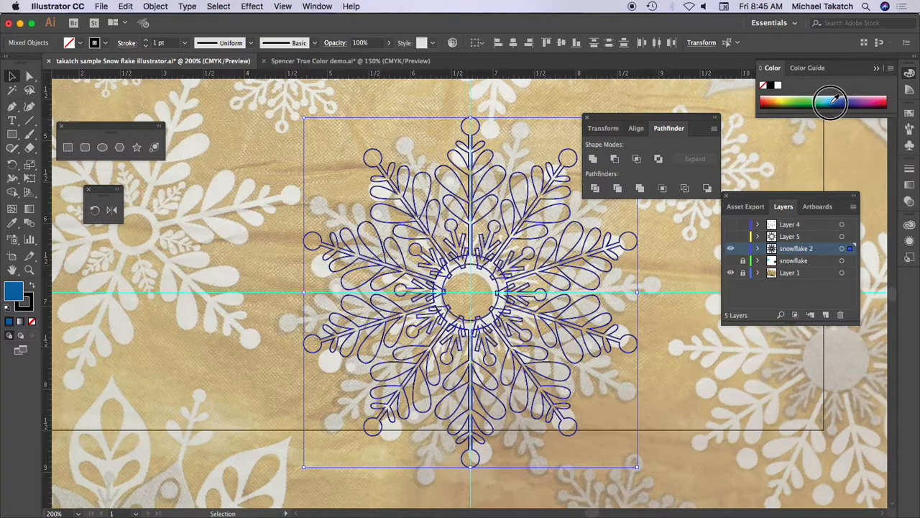
{"action": "left_click", "coordinate": [730, 273]}
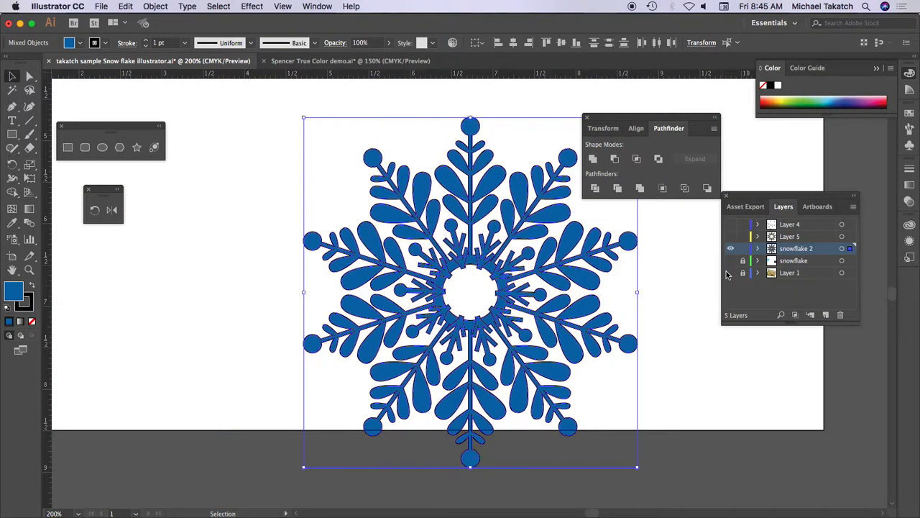